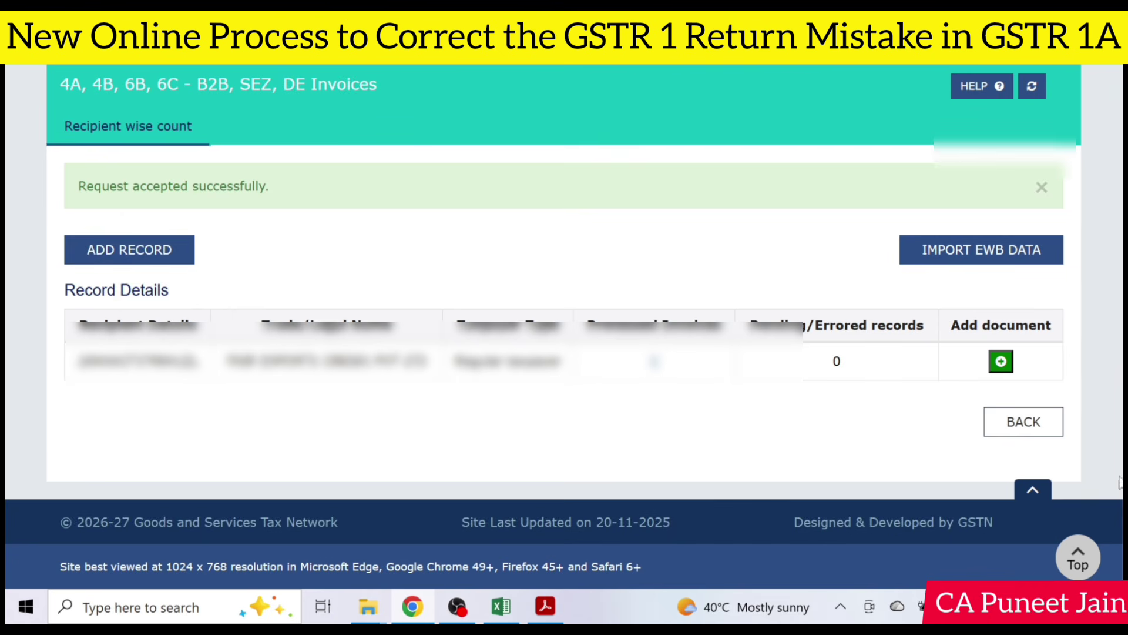
Return to the GSTR-1A overview and open table 12, HSN-wise summary of outward supplies
click(1035, 426)
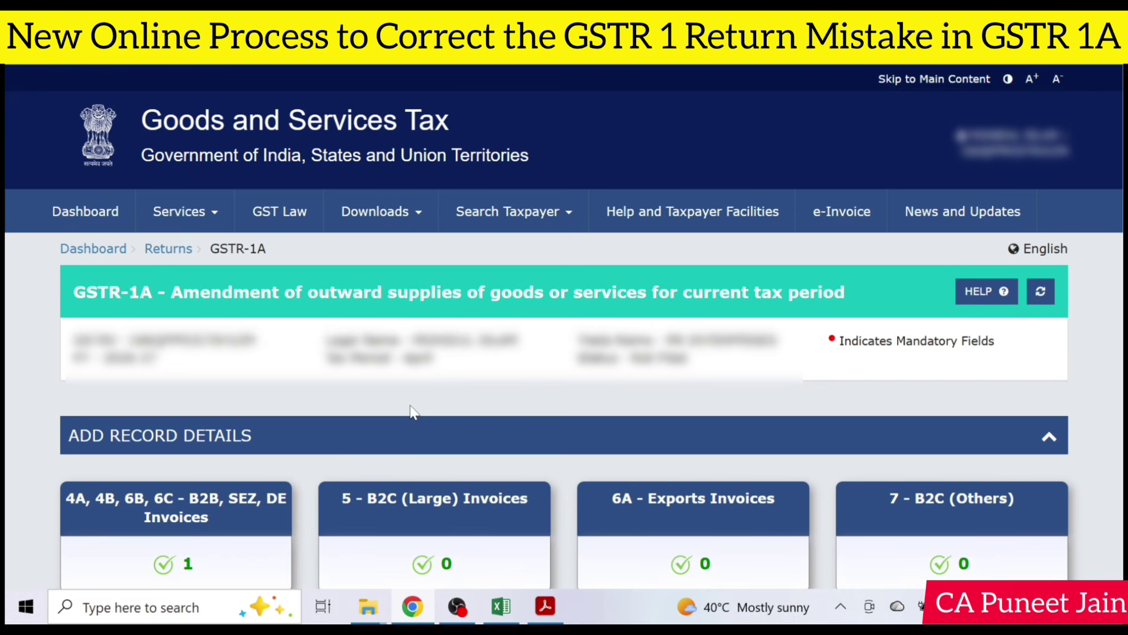
scroll(412, 411, down, 10)
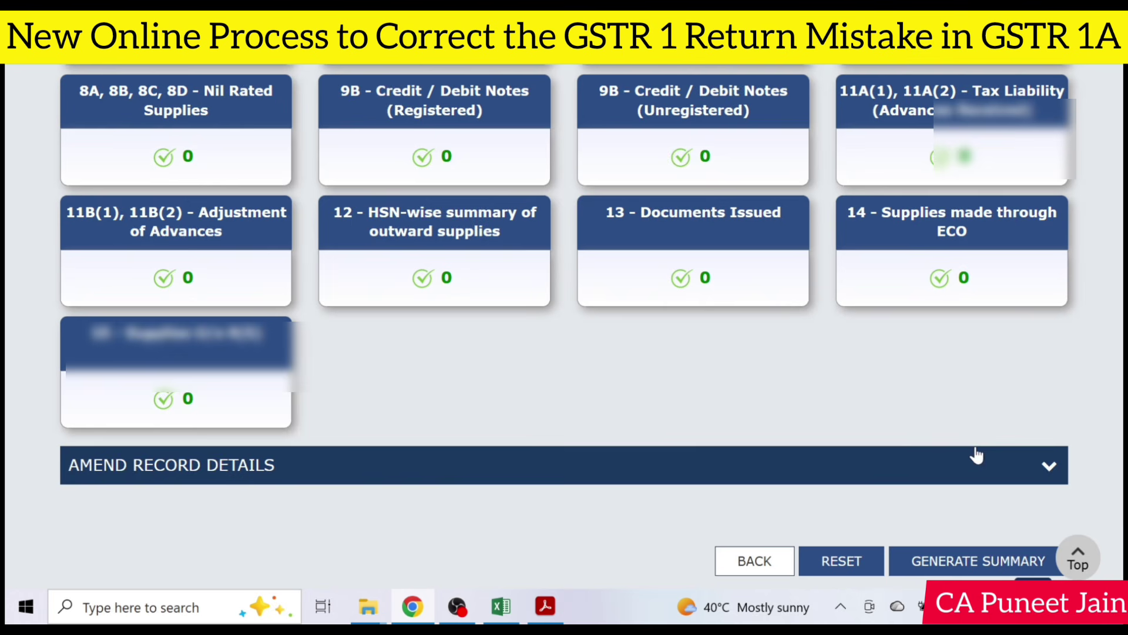
click(475, 244)
Save the listed HSN 9985 Support services record for B2B supplies and check it among the processed records
scroll(476, 252, down, 3)
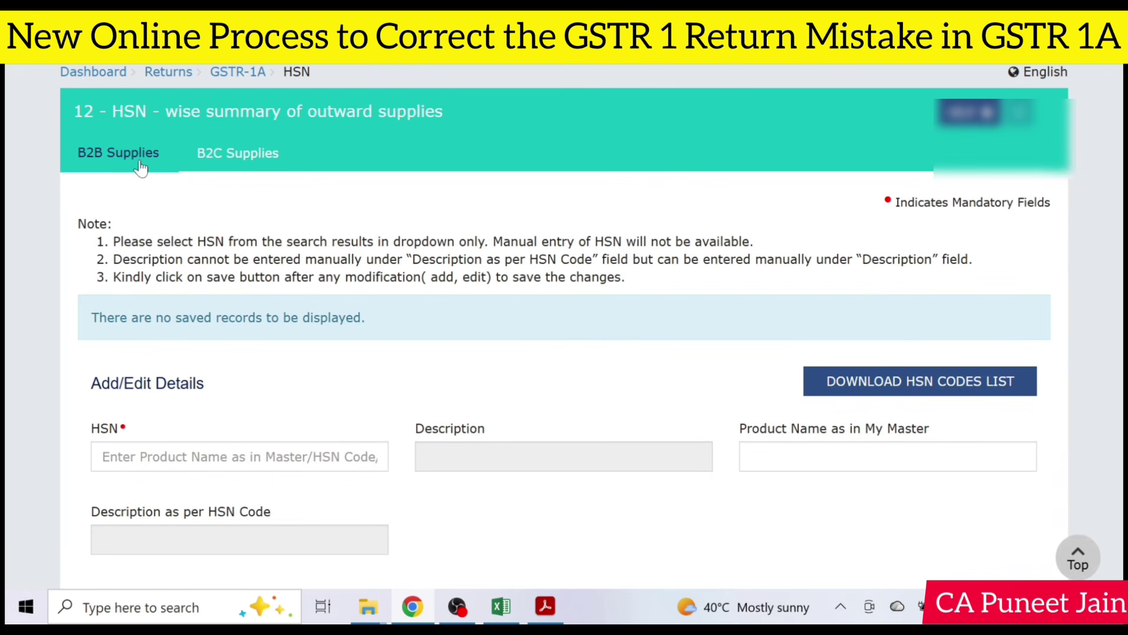
scroll(282, 305, down, 3)
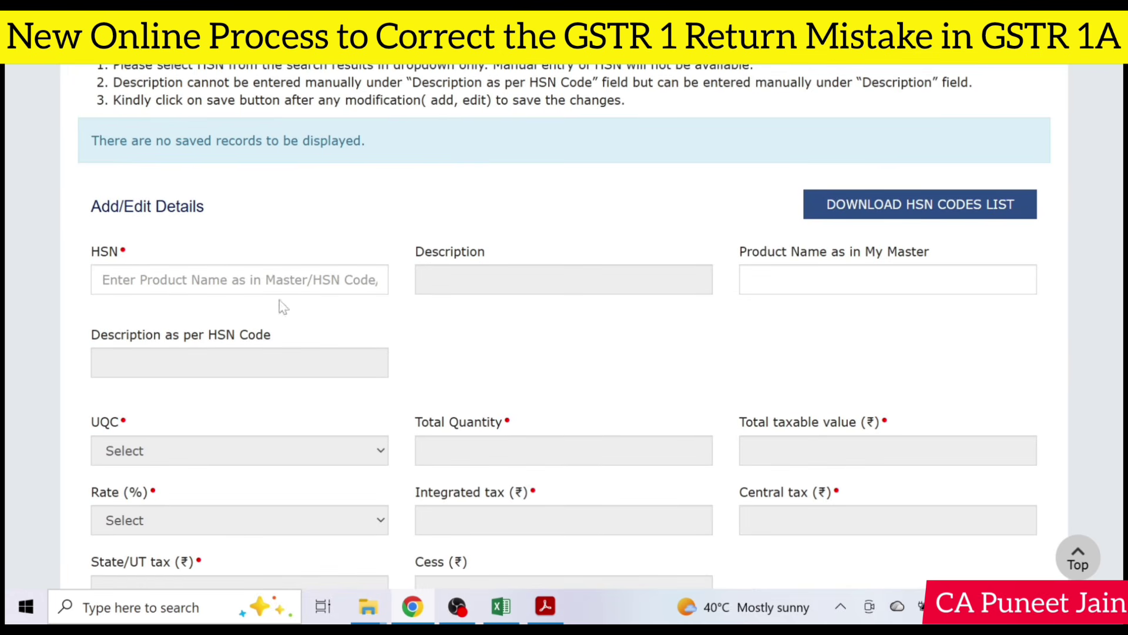
click(281, 281)
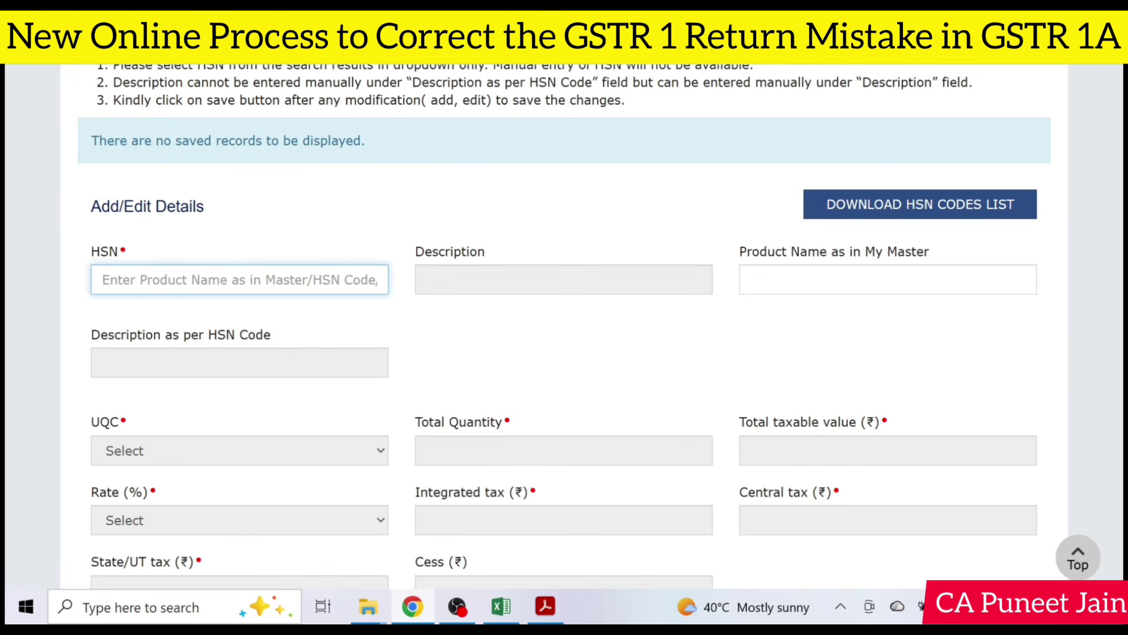
scroll(239, 298, down, 3)
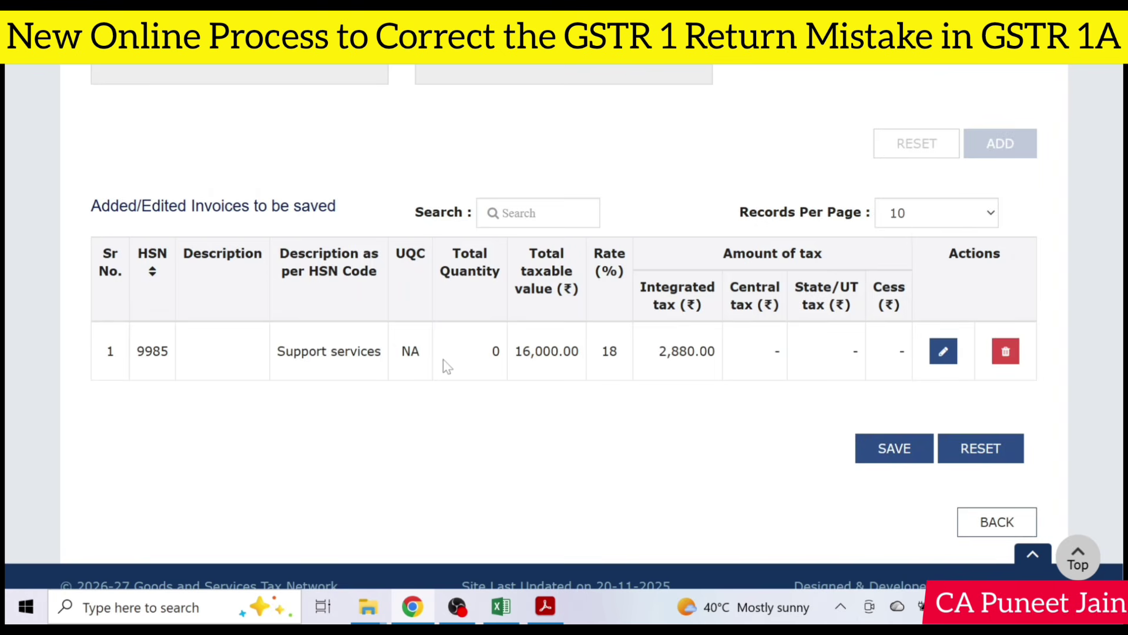
scroll(469, 342, up, 3)
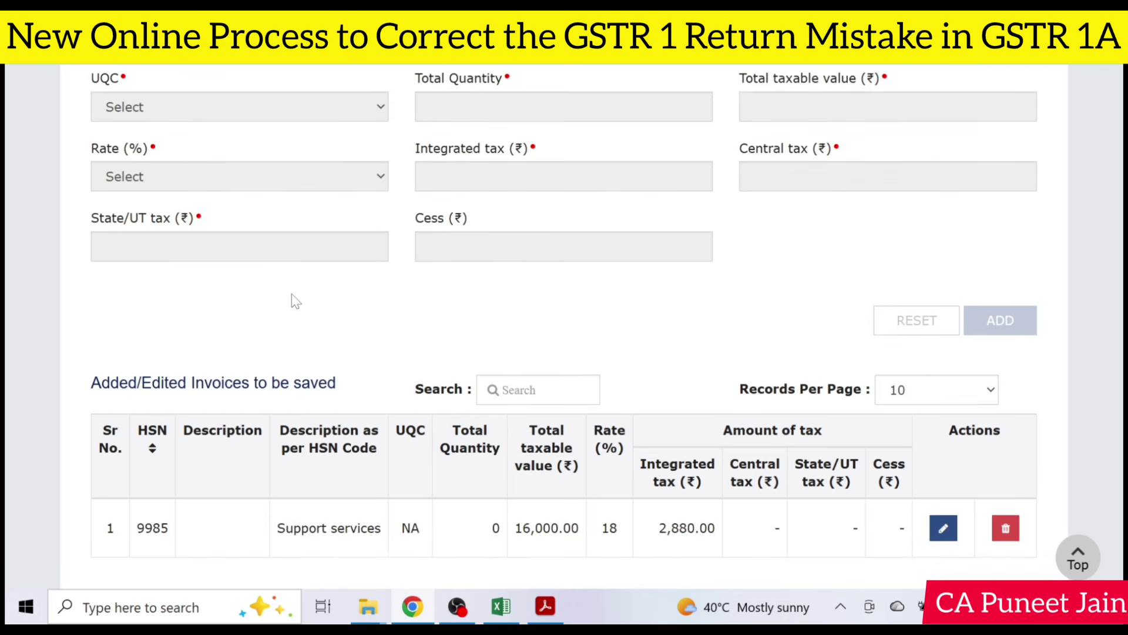
scroll(315, 249, down, 4)
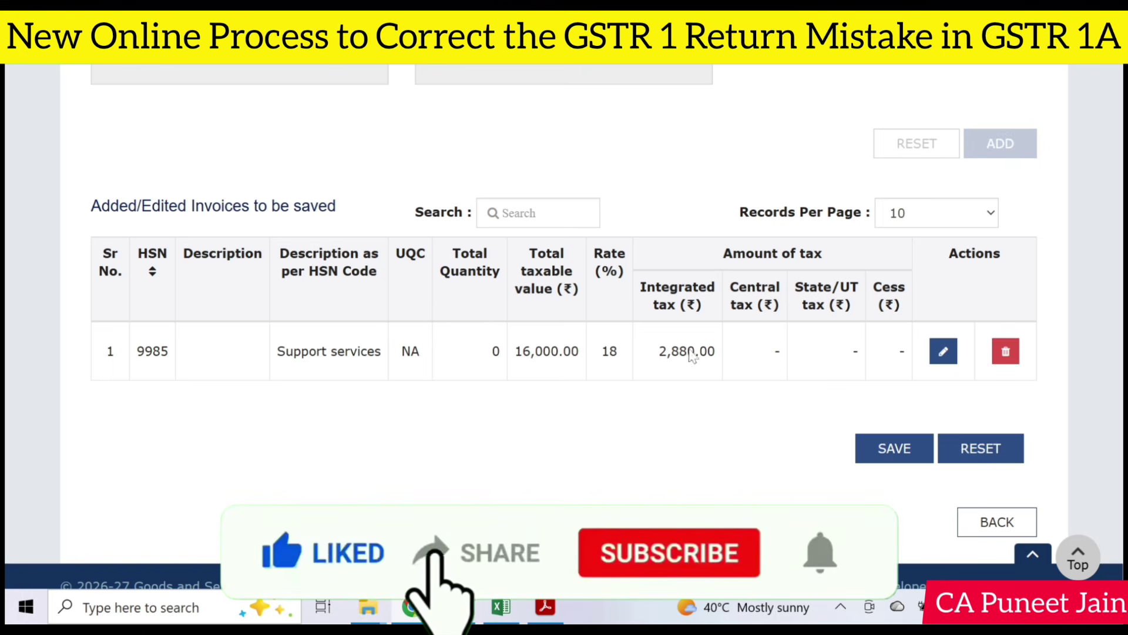
click(895, 450)
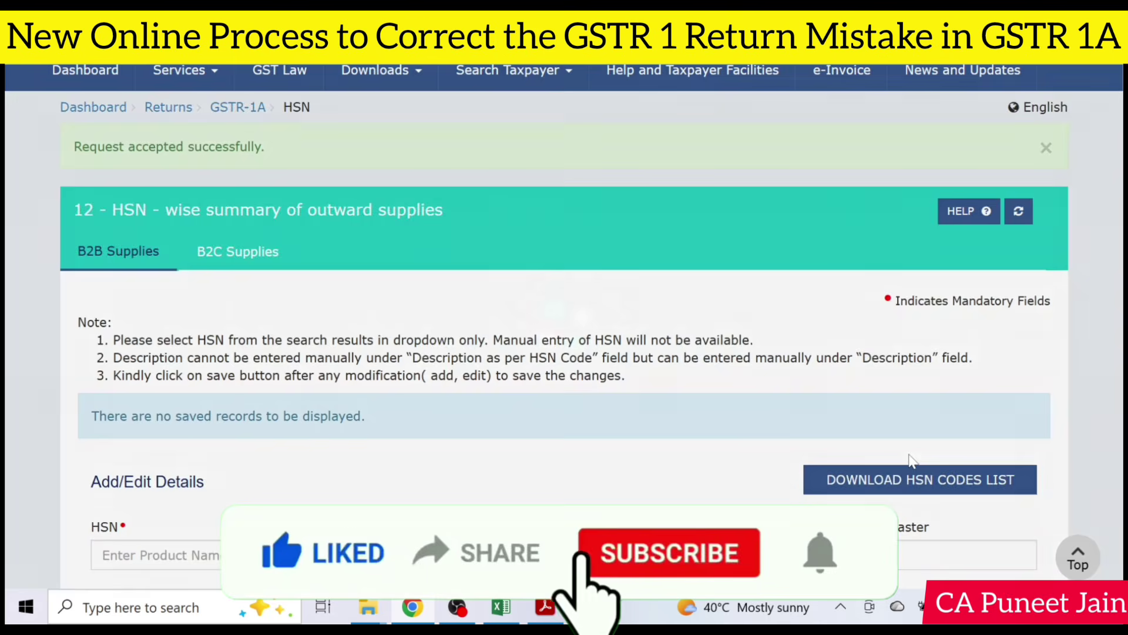
scroll(604, 457, down, 5)
scroll(605, 457, down, 3)
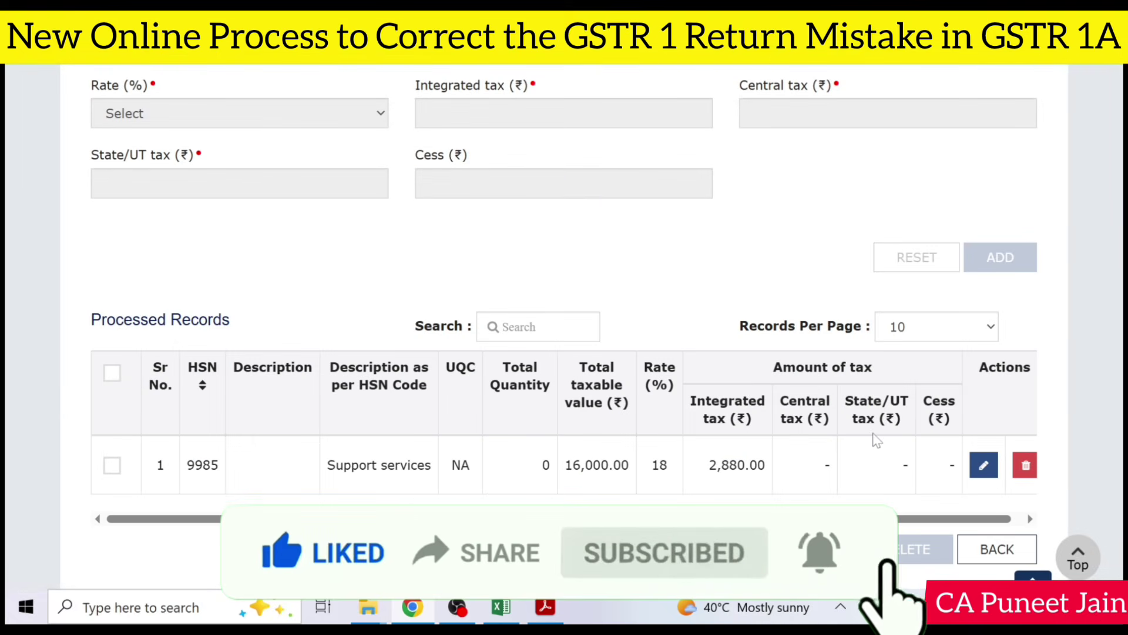
View the HSN entry form for B2C supplies
scroll(872, 439, up, 3)
scroll(872, 440, up, 6)
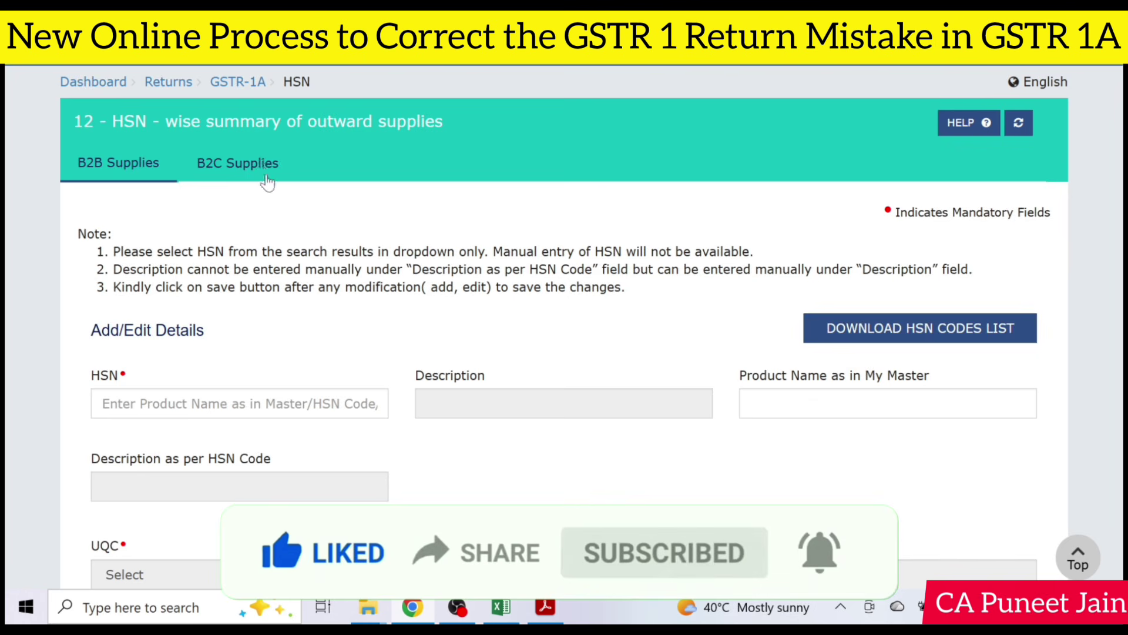
click(261, 157)
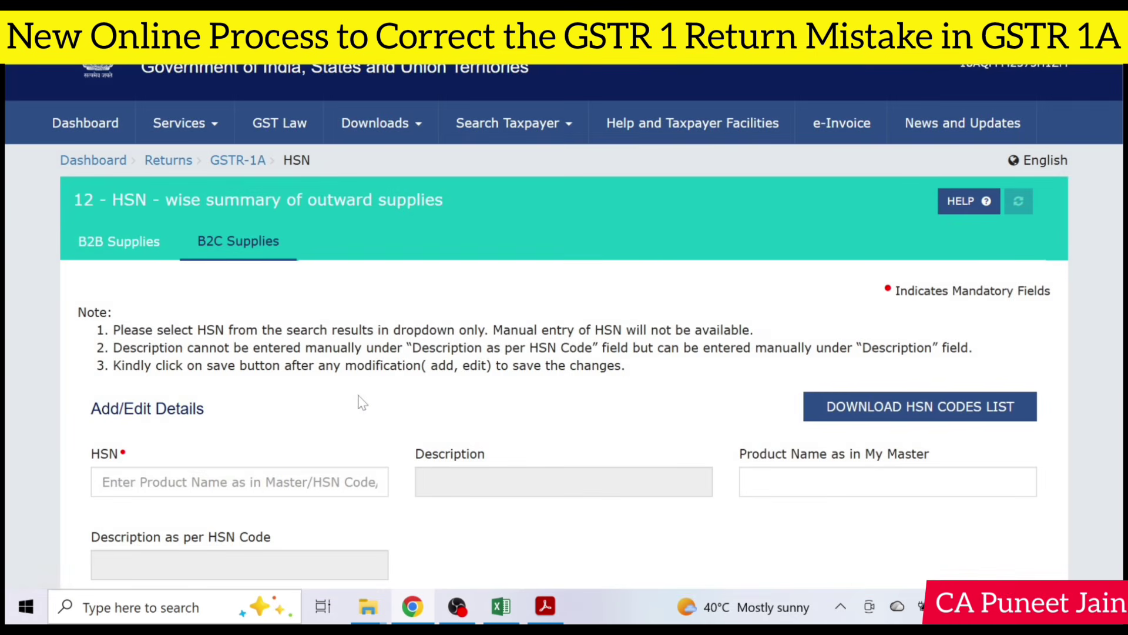
scroll(358, 394, down, 5)
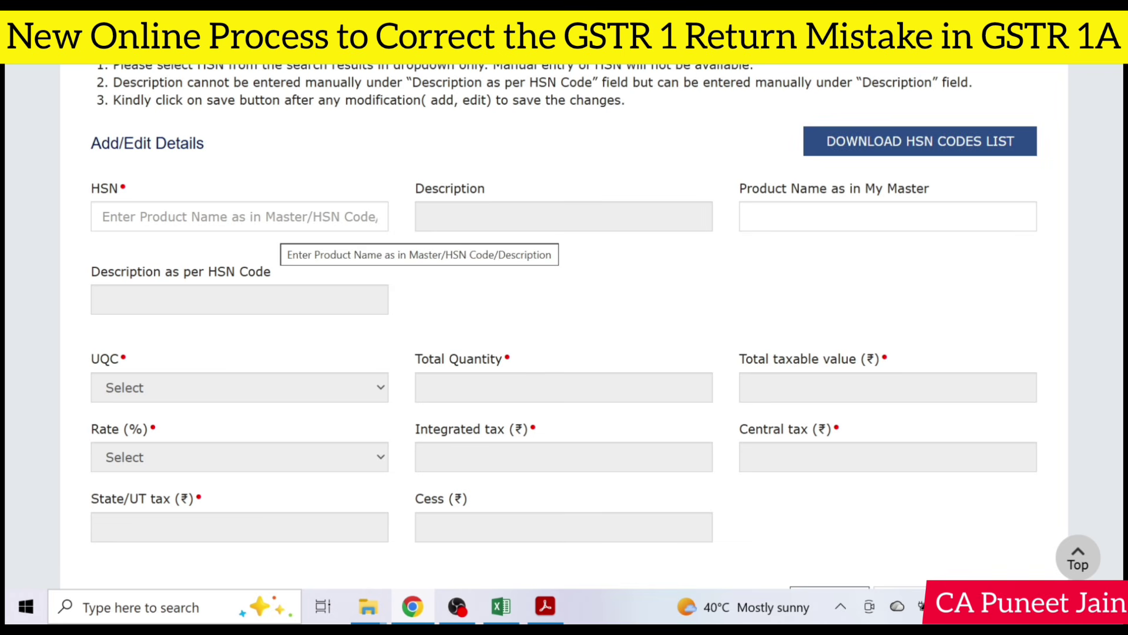
scroll(264, 229, up, 3)
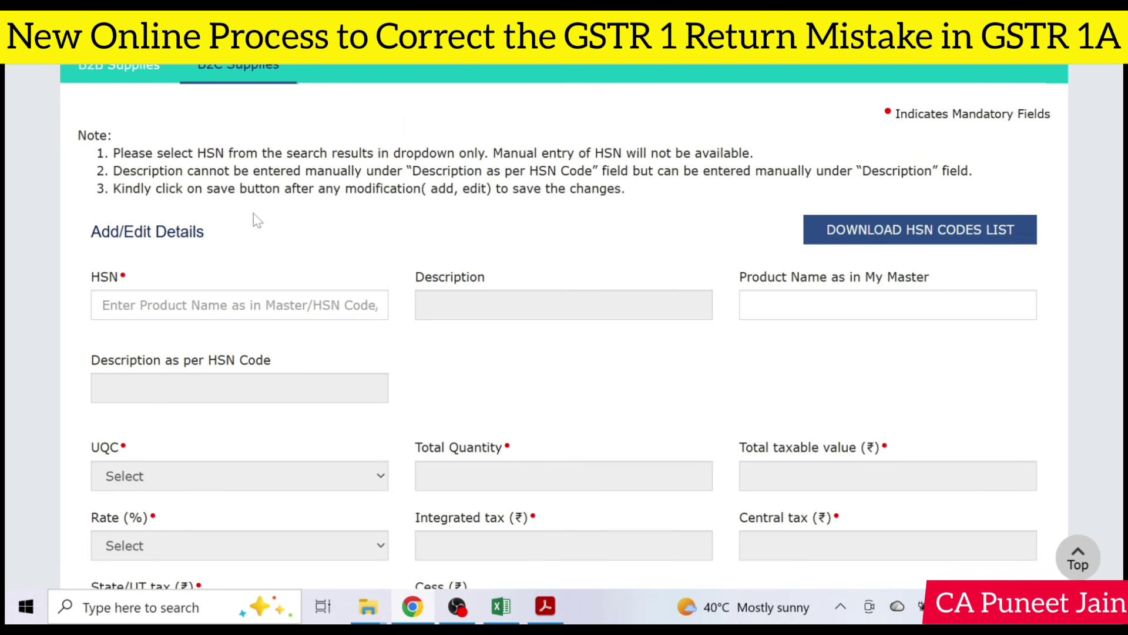
scroll(360, 344, down, 6)
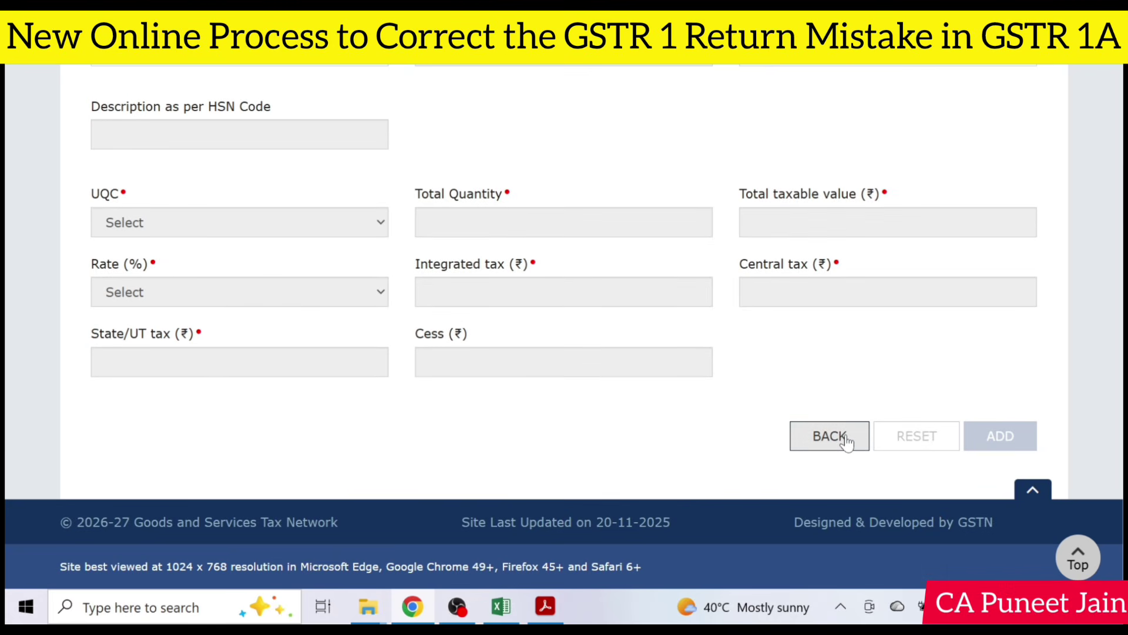
Return to the GSTR-1A overview, open table 13, Documents Issued, and examine its document categories
click(829, 436)
click(717, 245)
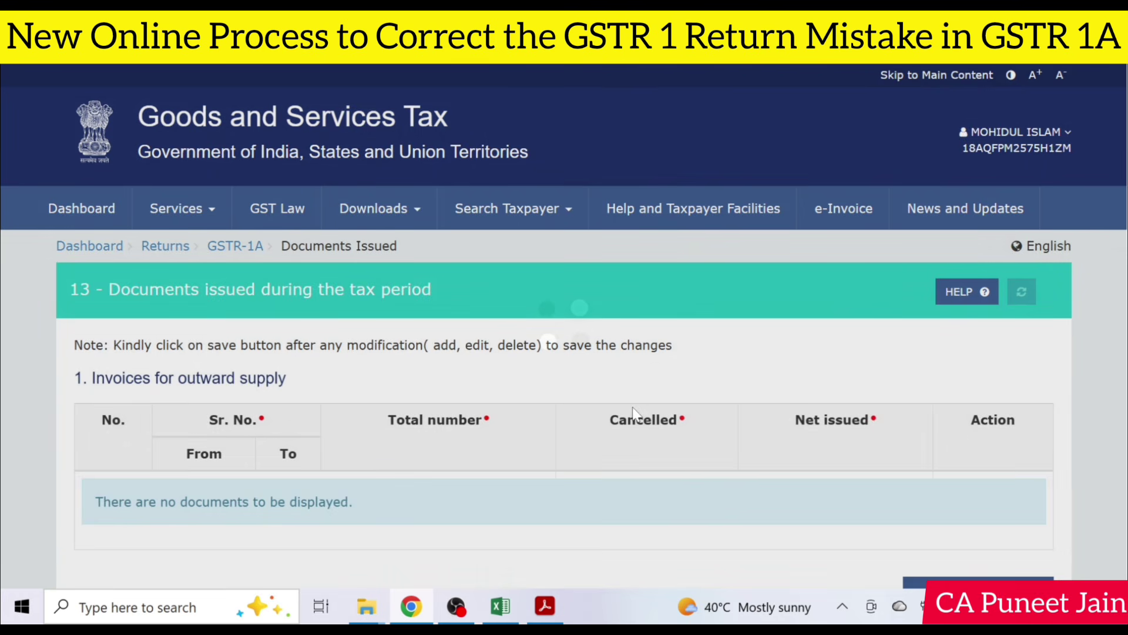
scroll(213, 272, down, 5)
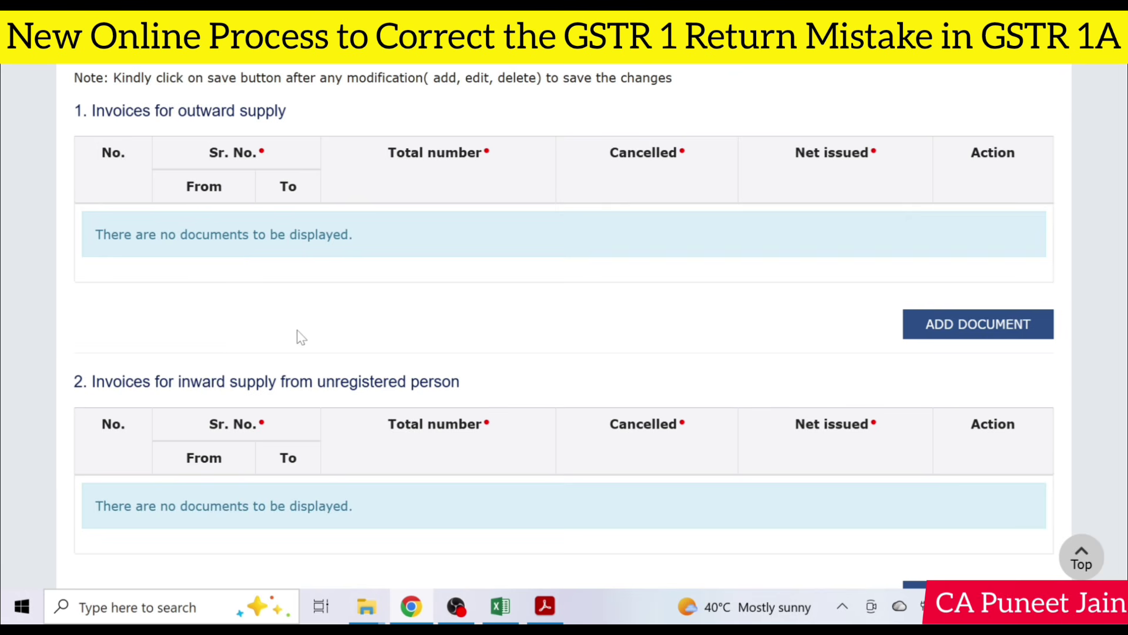
scroll(300, 337, down, 2)
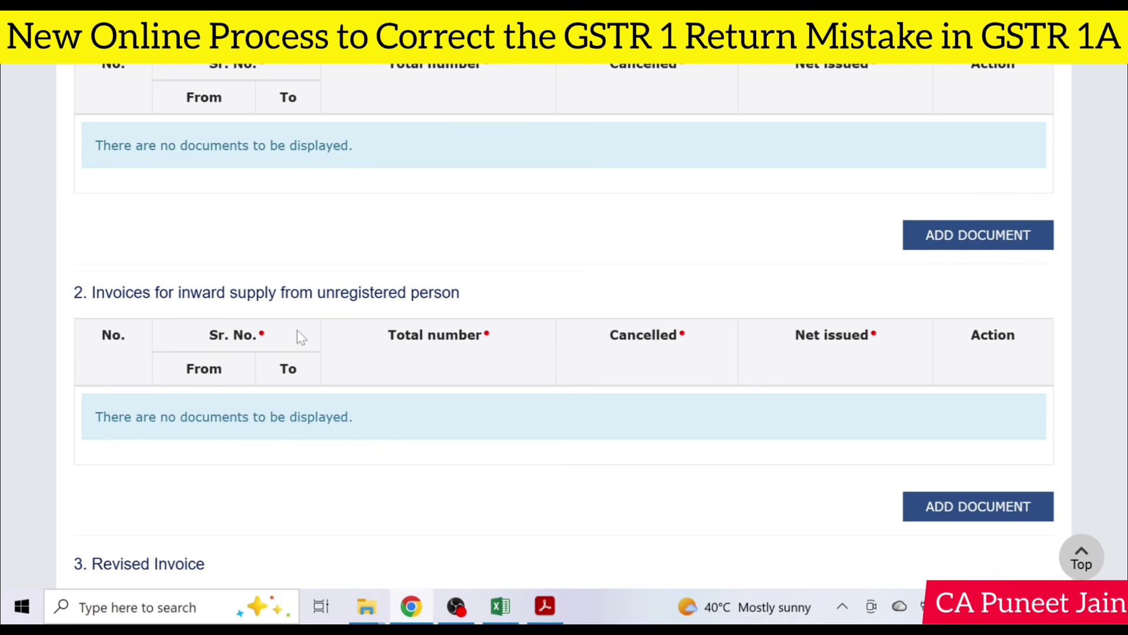
scroll(301, 337, down, 15)
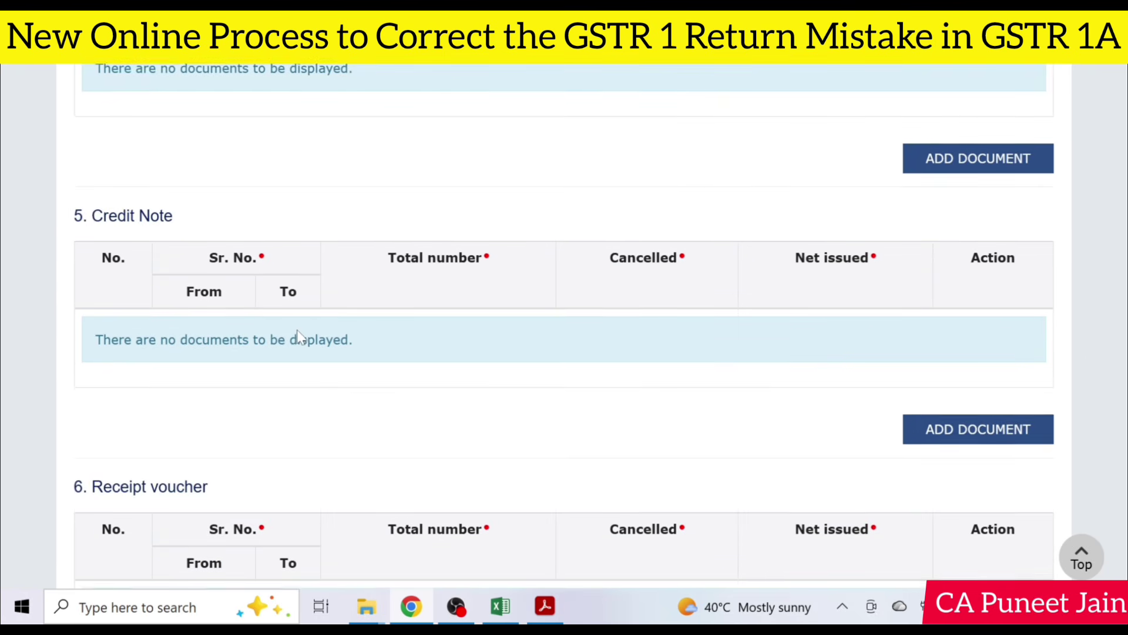
scroll(299, 336, down, 20)
scroll(300, 336, up, 20)
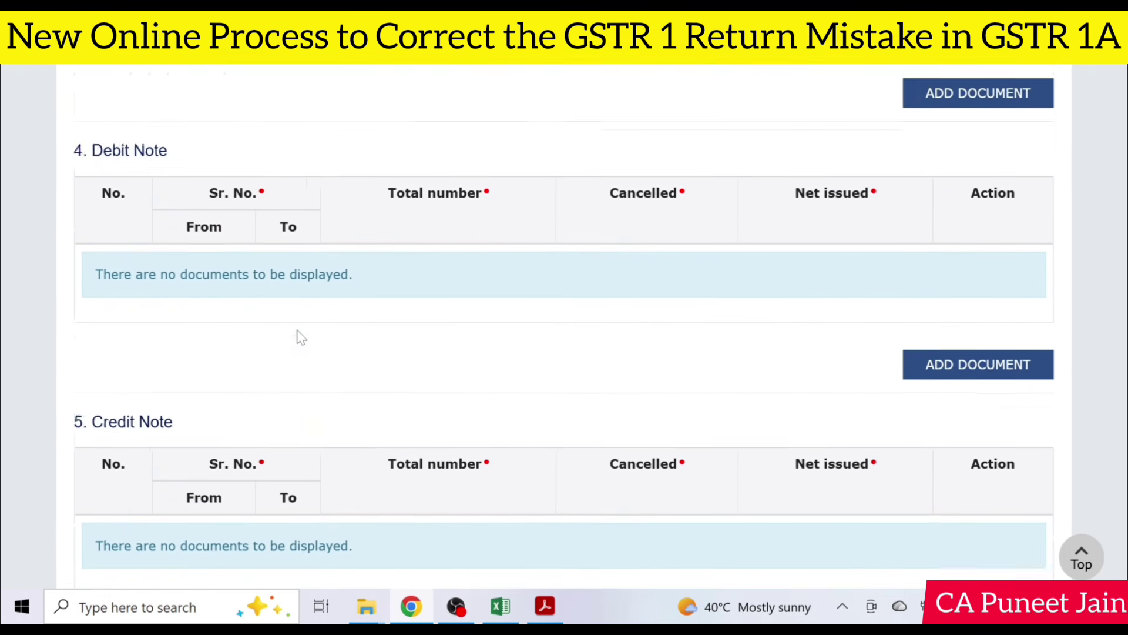
scroll(298, 335, up, 20)
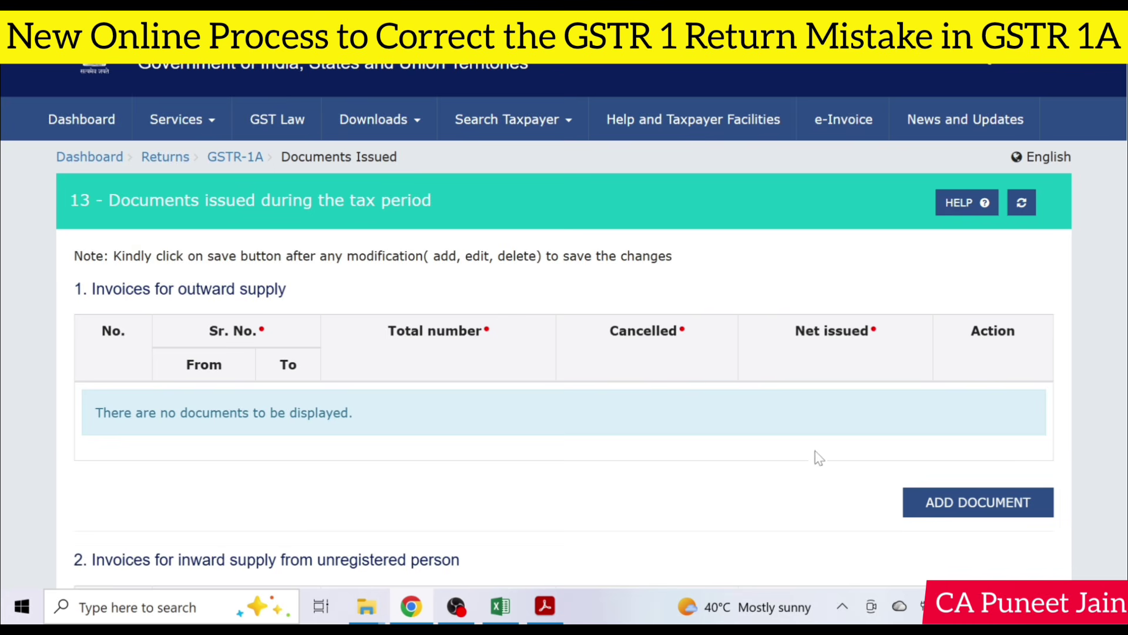
Try to add a document entry under Invoices for outward supply
scroll(917, 447, down, 2)
click(1015, 423)
click(212, 322)
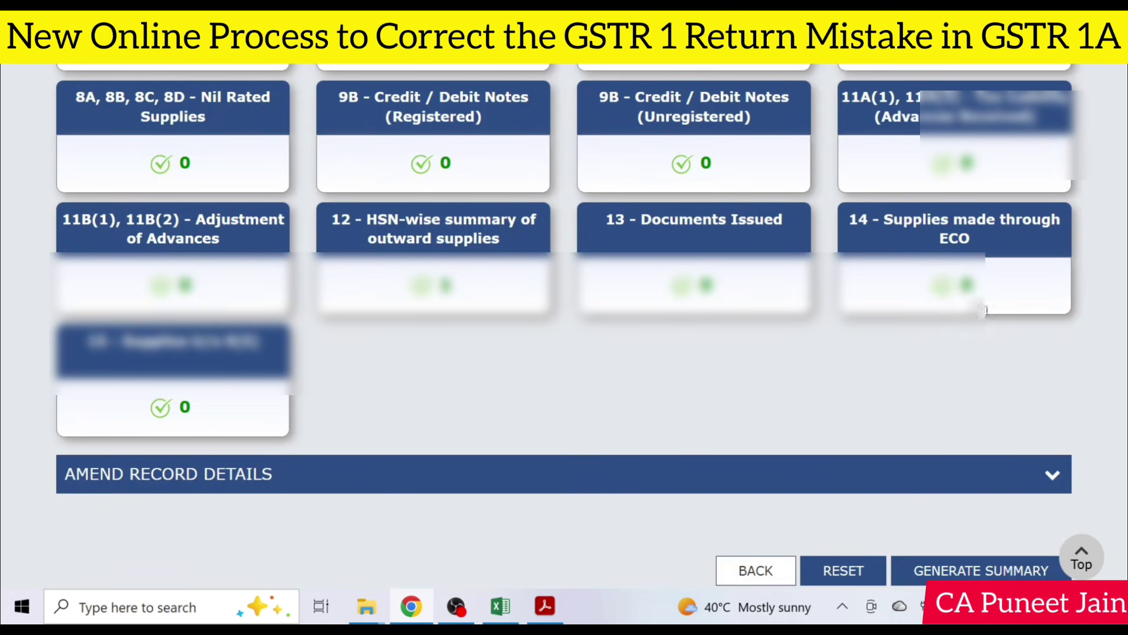
Generate the GSTR-1A summary, refreshing its status, and proceed to the filing summary
scroll(1025, 447, down, 2)
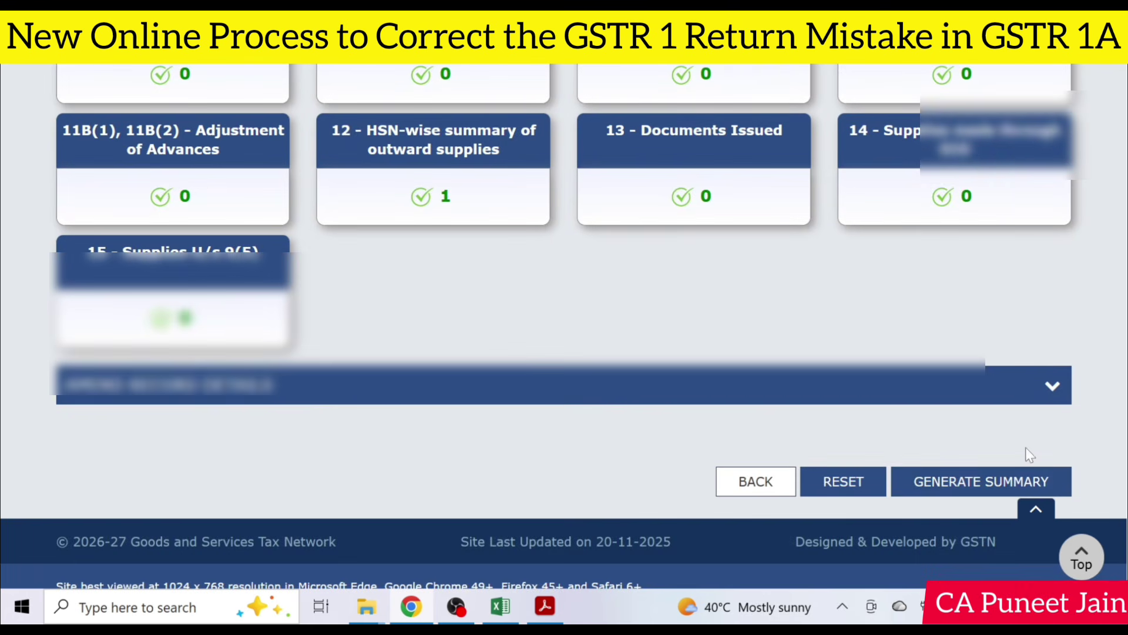
click(1007, 484)
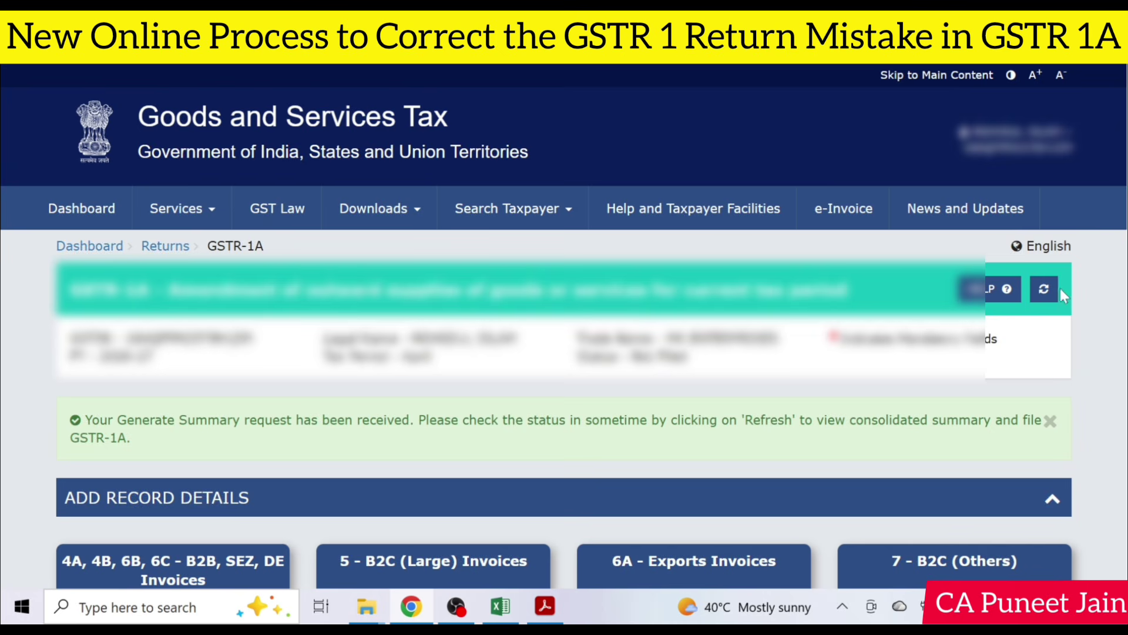
click(1047, 286)
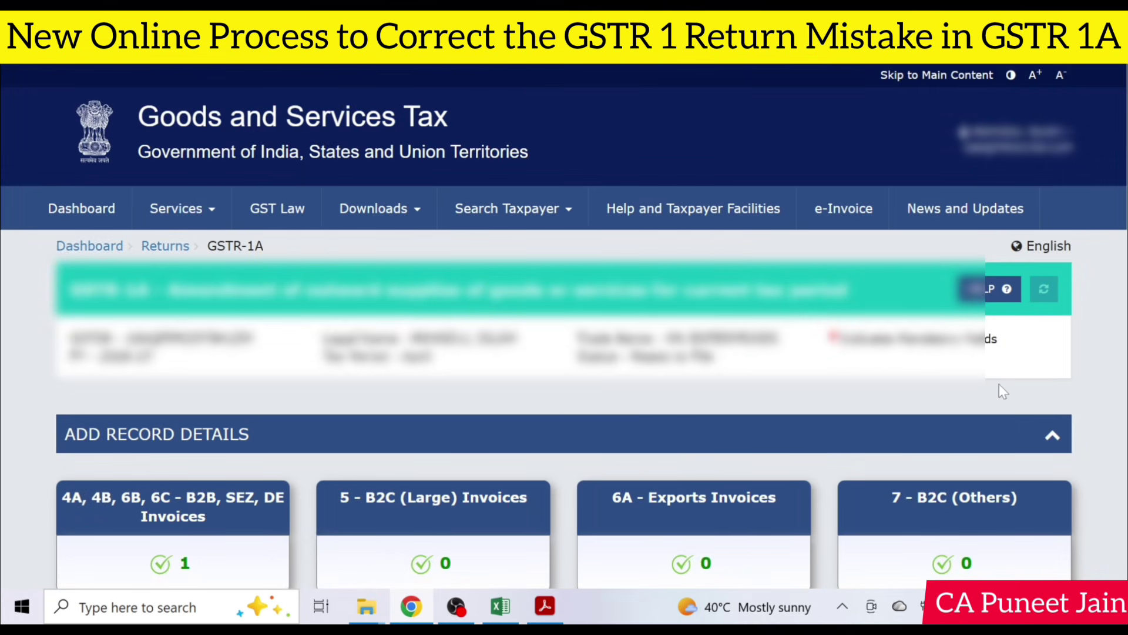
scroll(999, 388, down, 10)
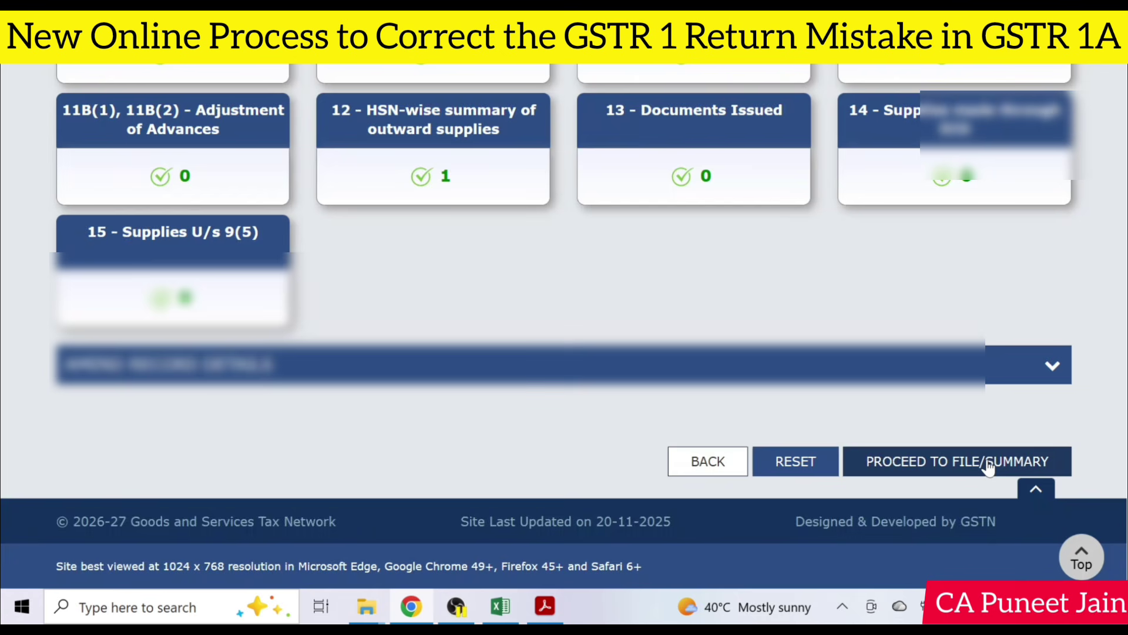
click(980, 465)
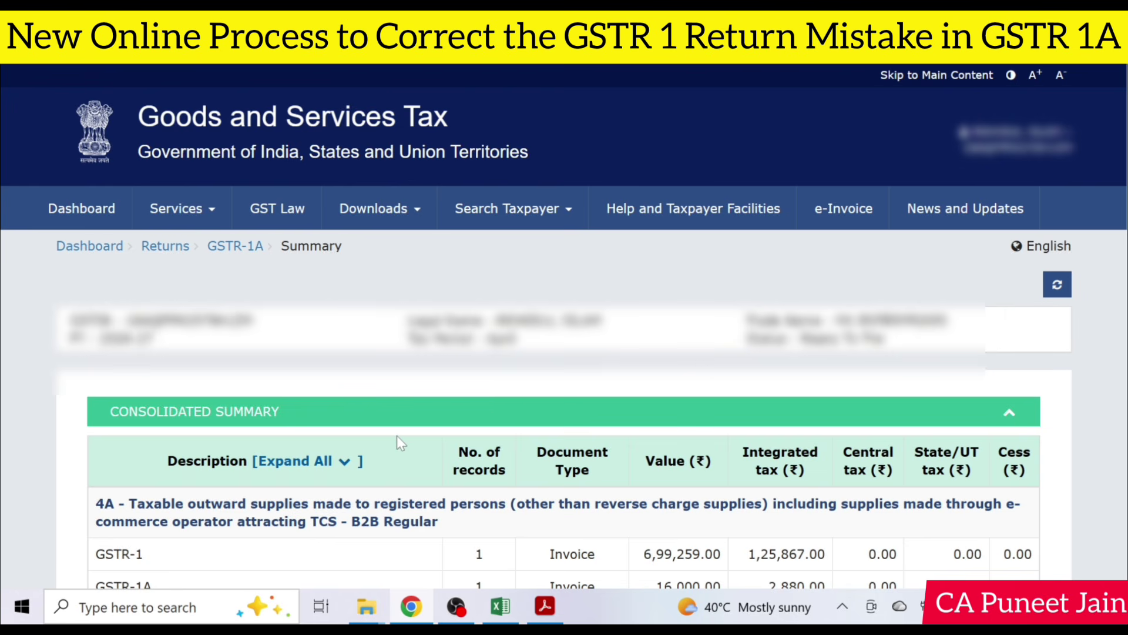
Review the consolidated summary from the B2B supplies through the HSN and documents issued tables to the total liability
scroll(397, 436, down, 5)
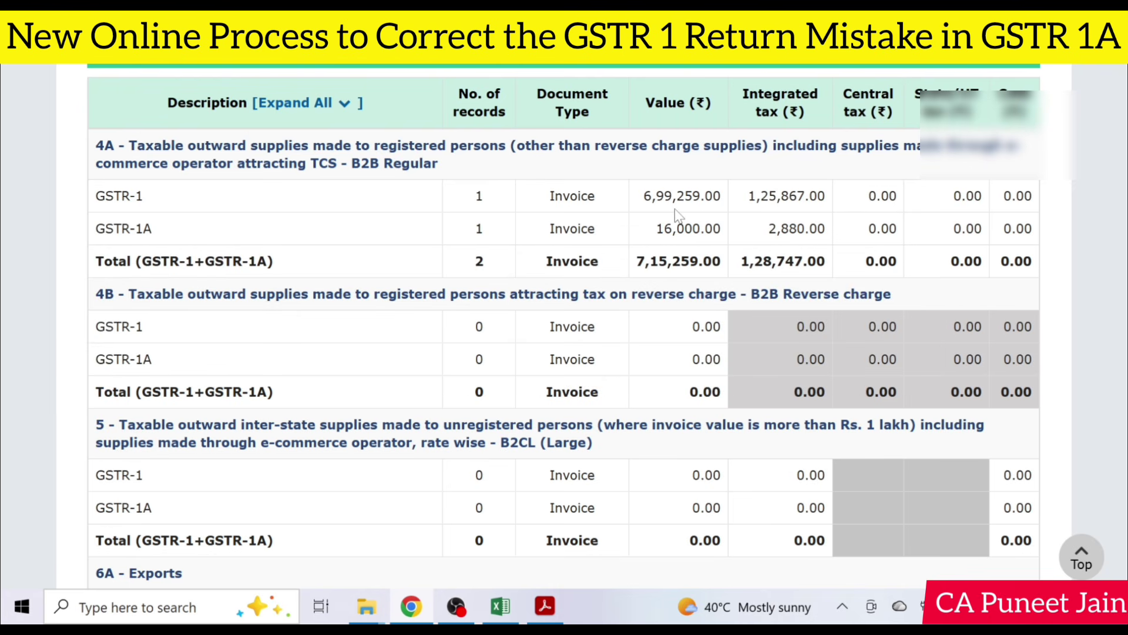
scroll(663, 245, down, 4)
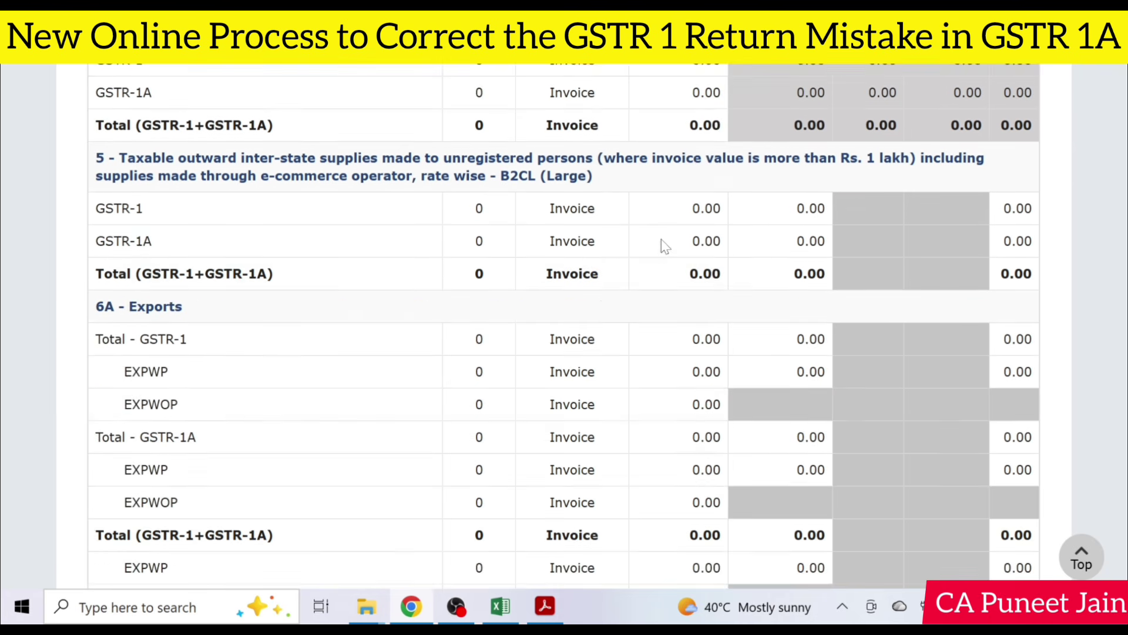
scroll(663, 246, down, 20)
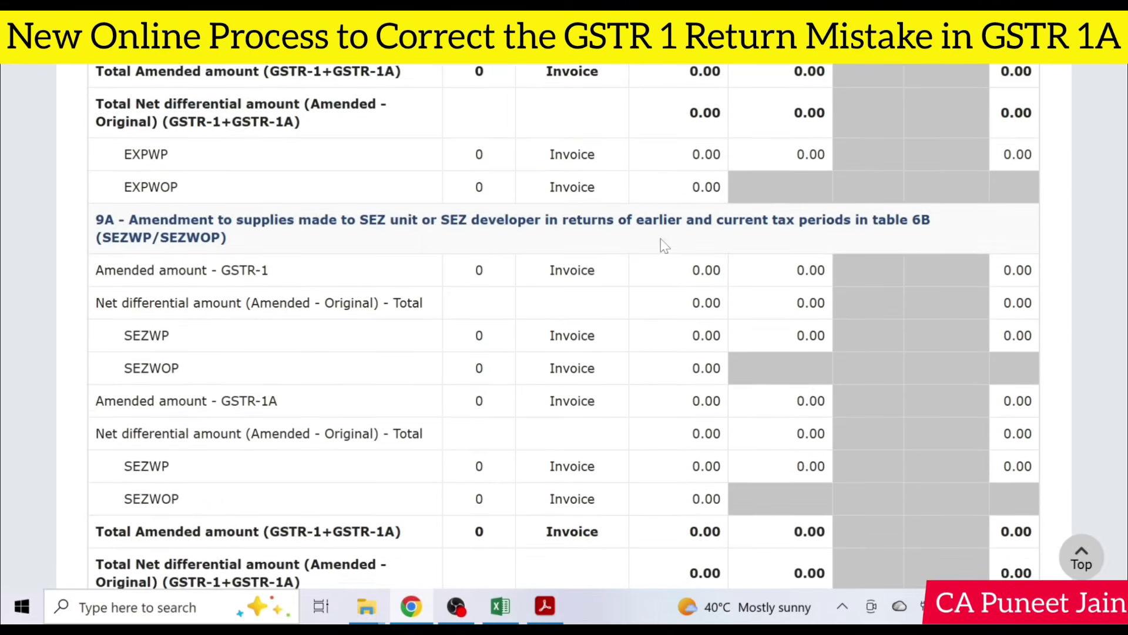
scroll(663, 246, down, 20)
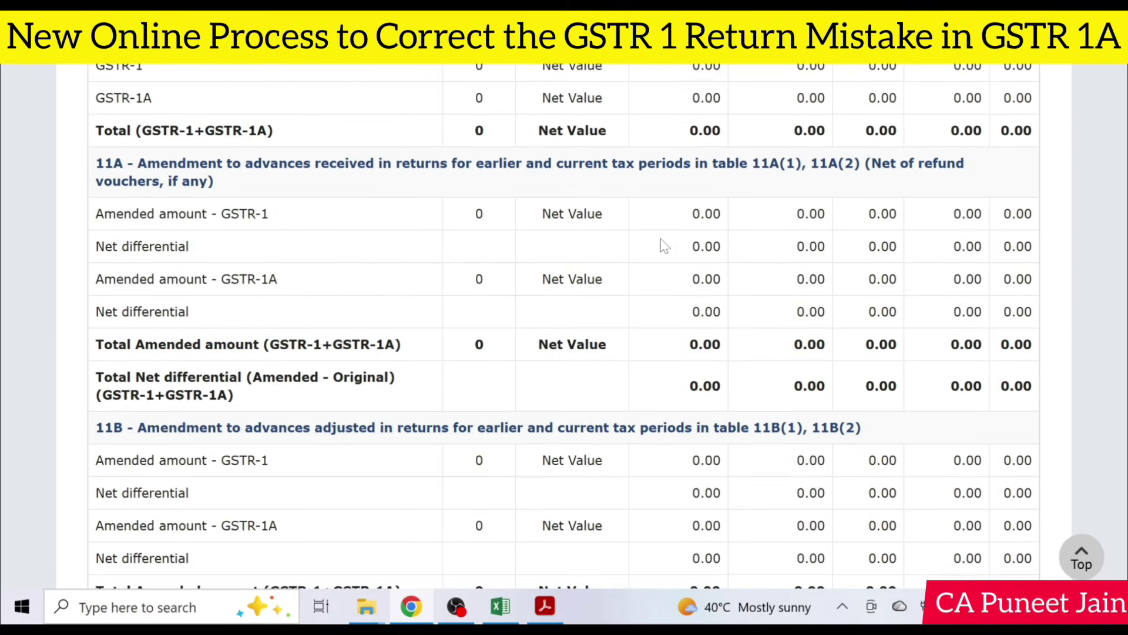
scroll(663, 246, down, 20)
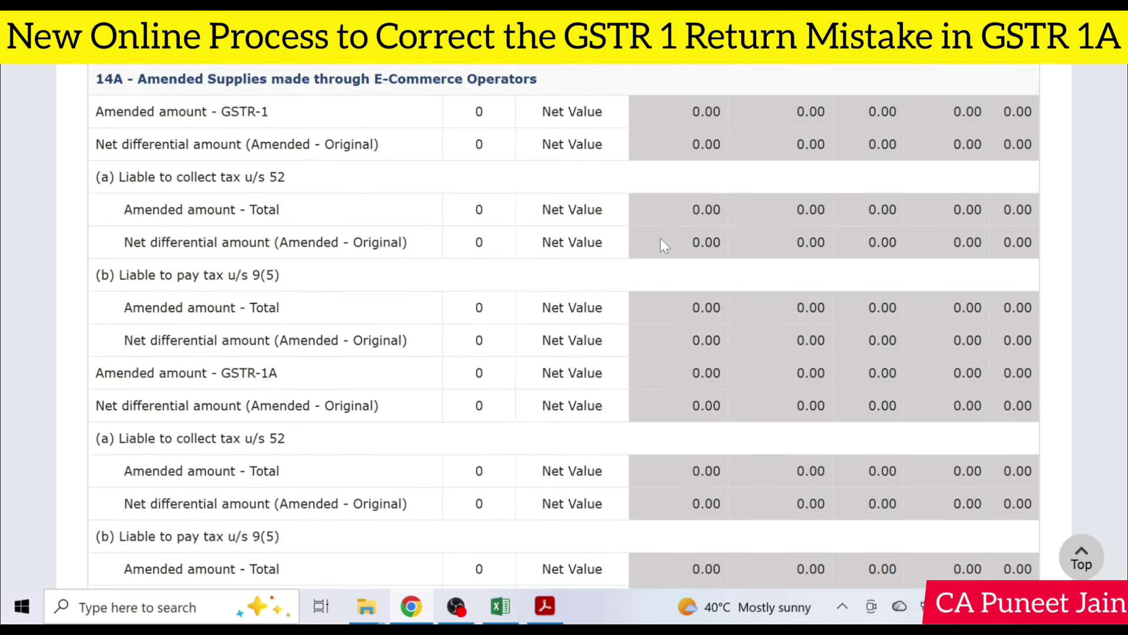
scroll(661, 239, up, 15)
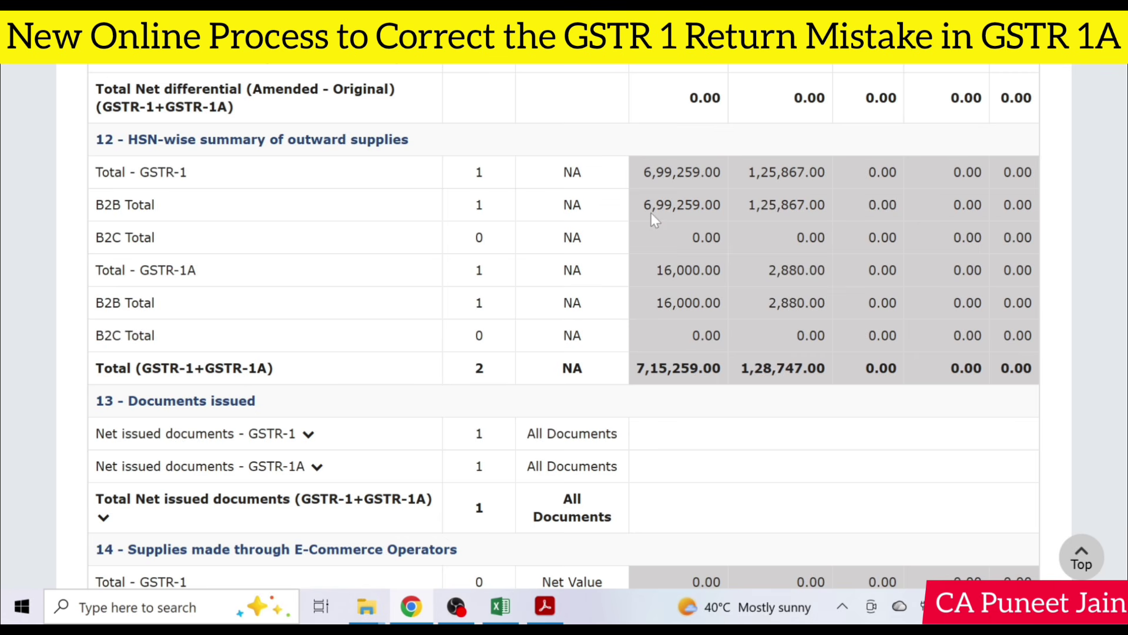
scroll(564, 323, down, 3)
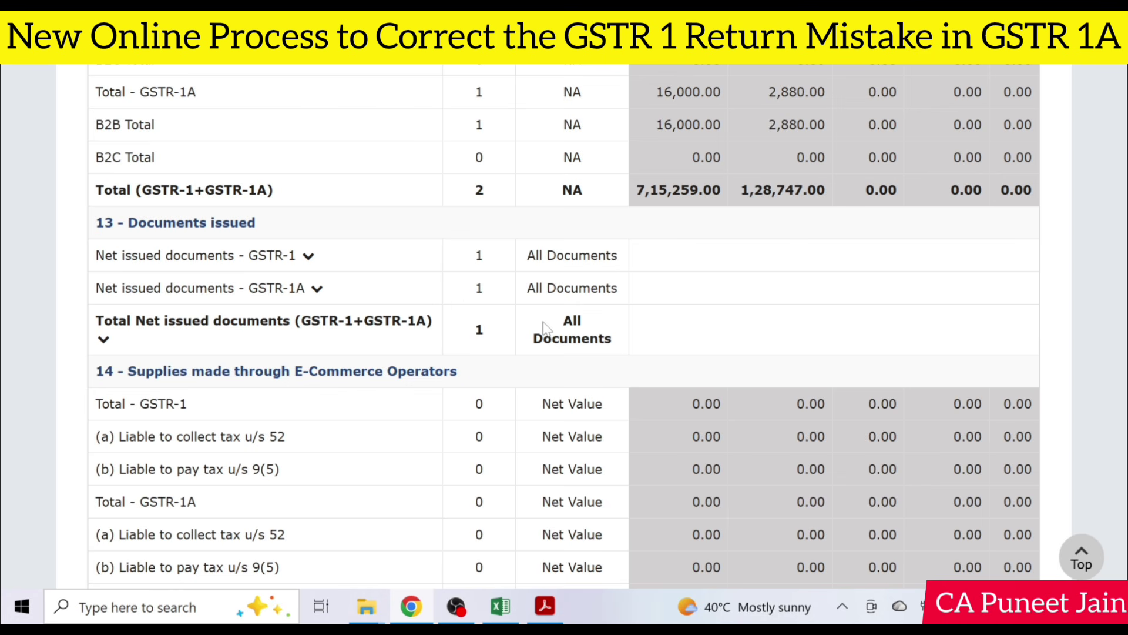
scroll(544, 328, down, 20)
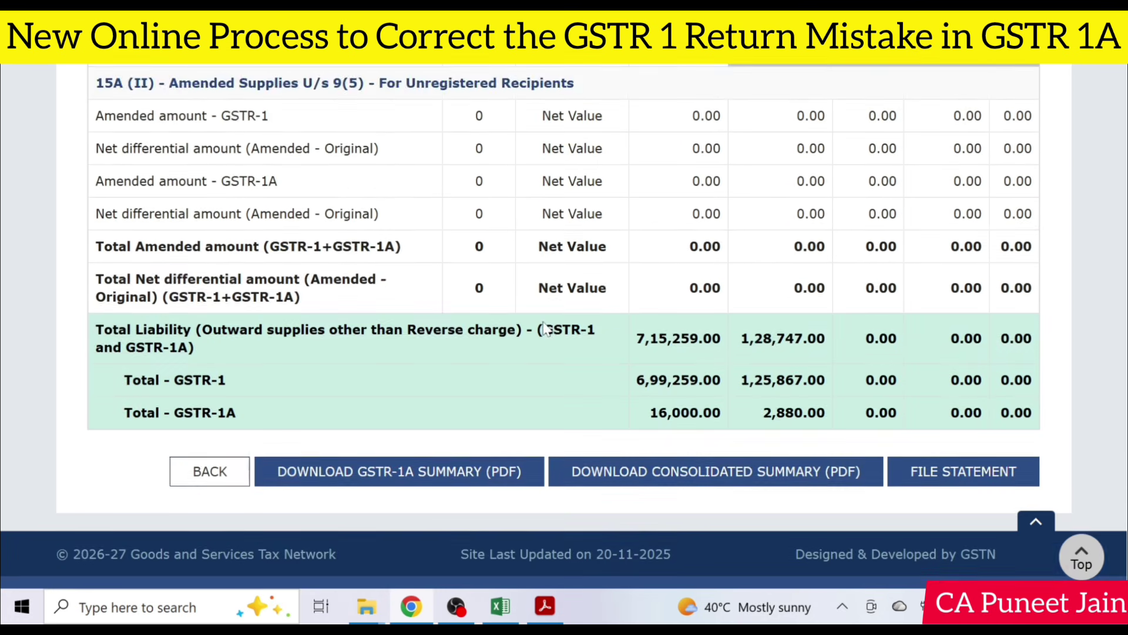
Proceed to file the GSTR-1A statement, then accept and confirm the total liability for the Apr-26 return period
scroll(544, 328, down, 1)
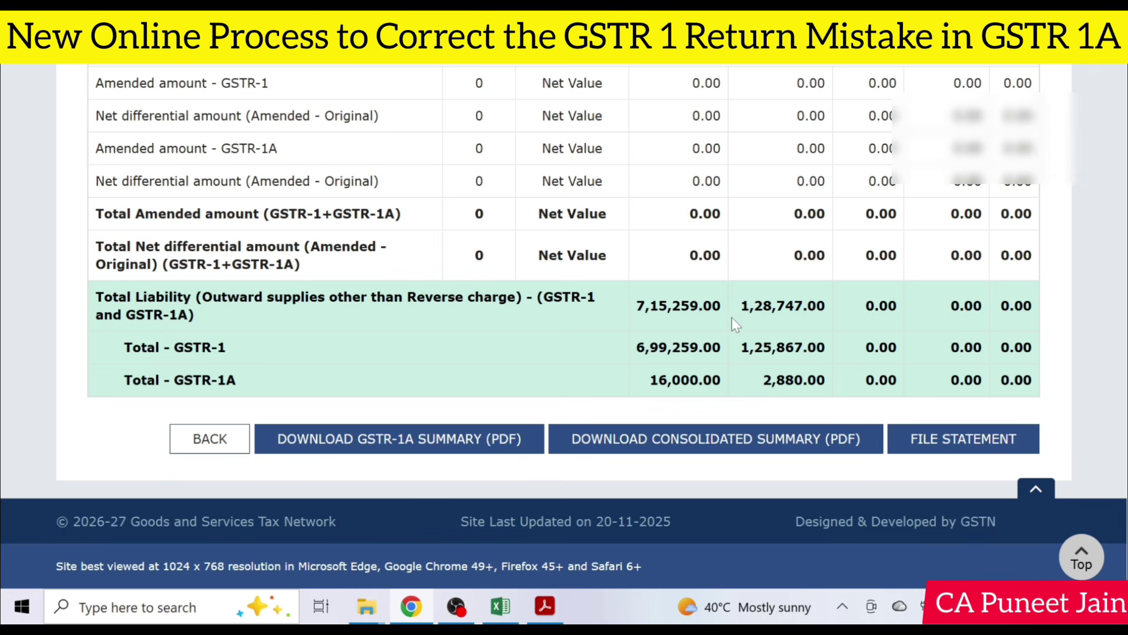
click(952, 435)
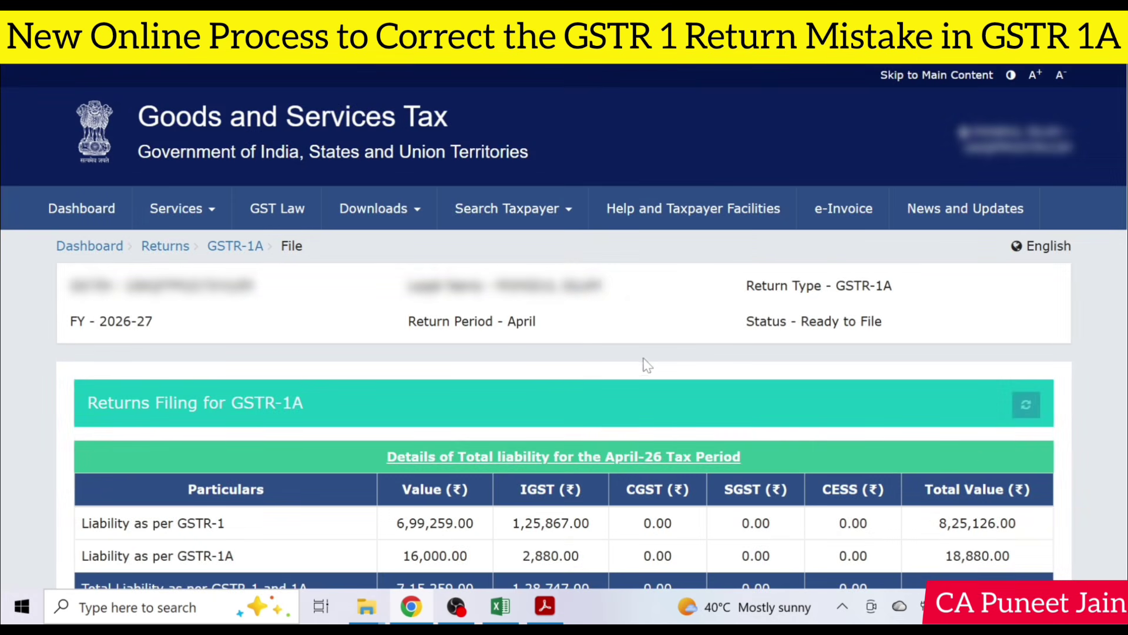
scroll(641, 379, down, 5)
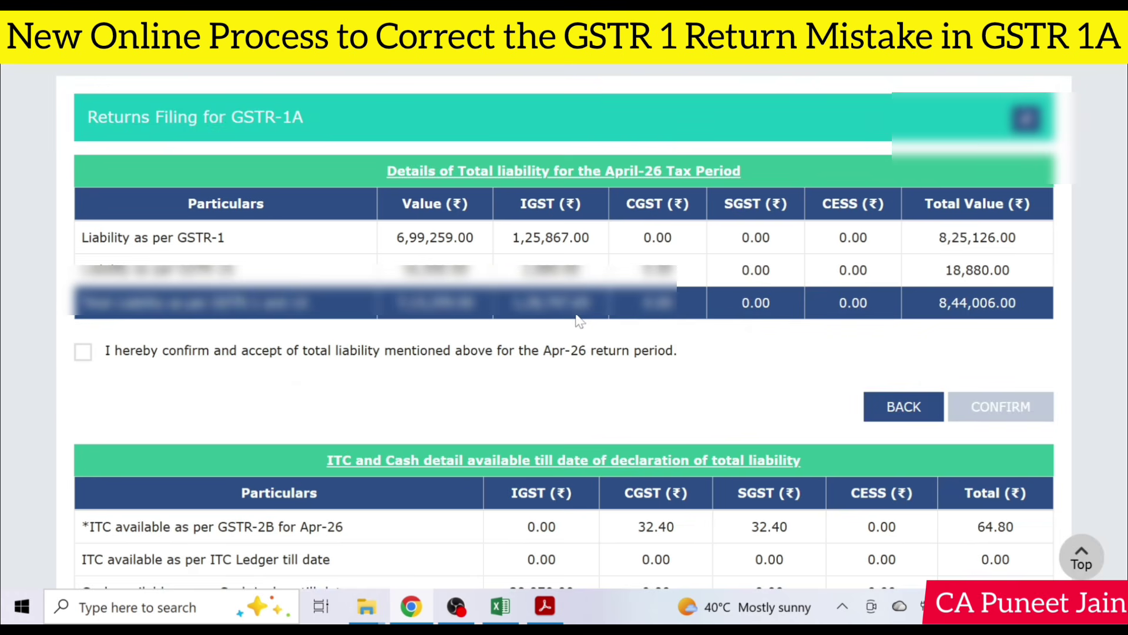
click(83, 352)
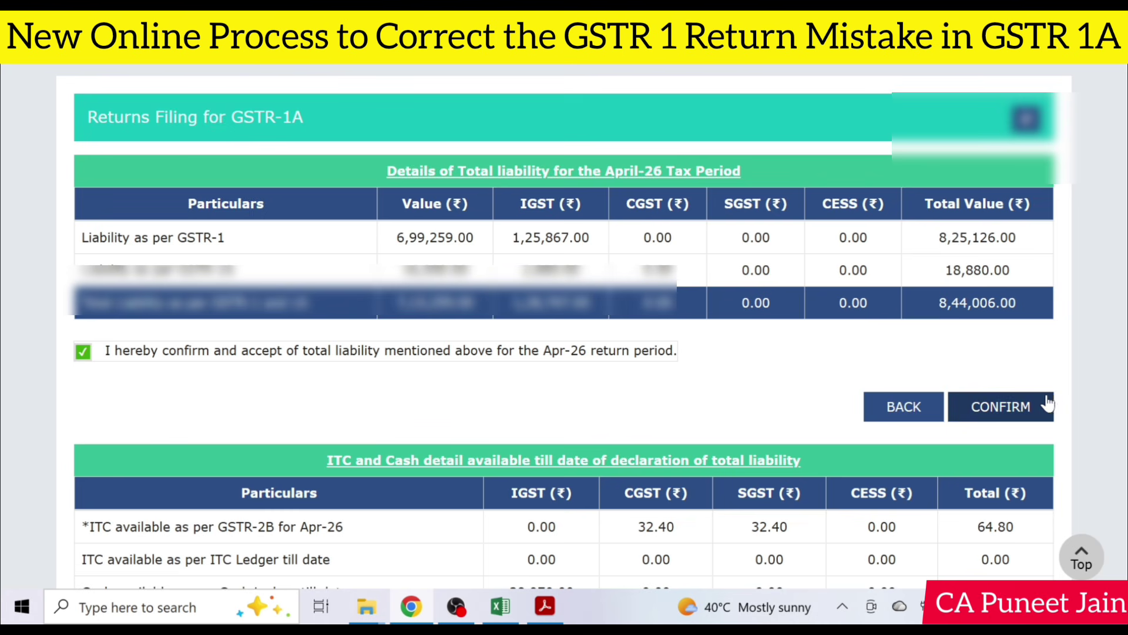
click(1016, 408)
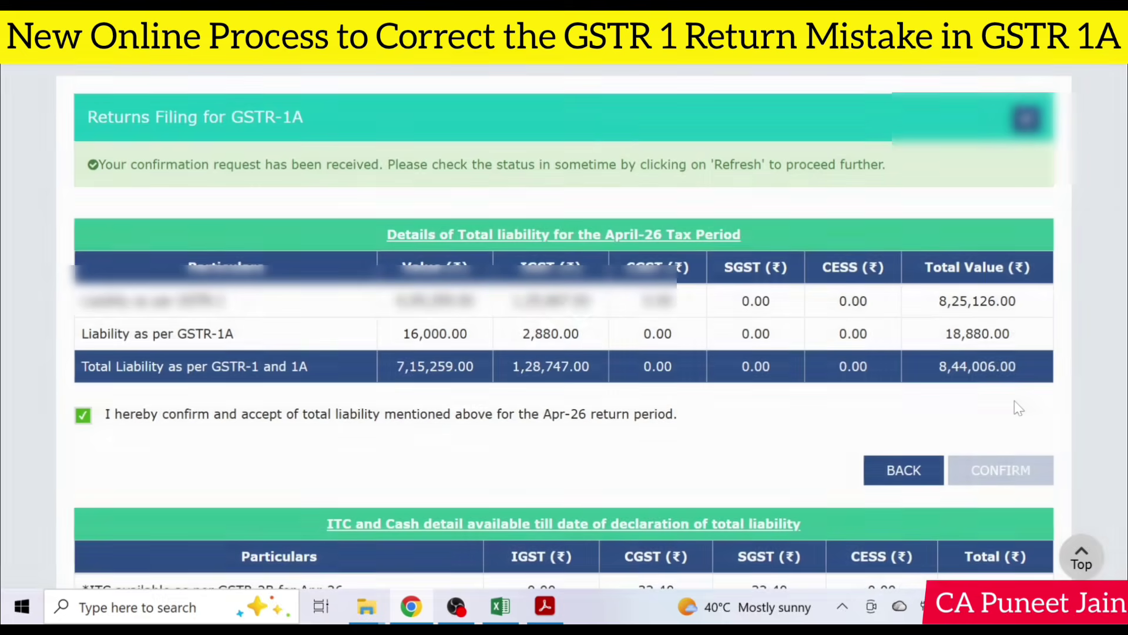
Refresh the liability confirmation status and continue to the filing declaration as ready to file
scroll(1015, 400, down, 4)
scroll(595, 309, up, 2)
scroll(597, 315, up, 2)
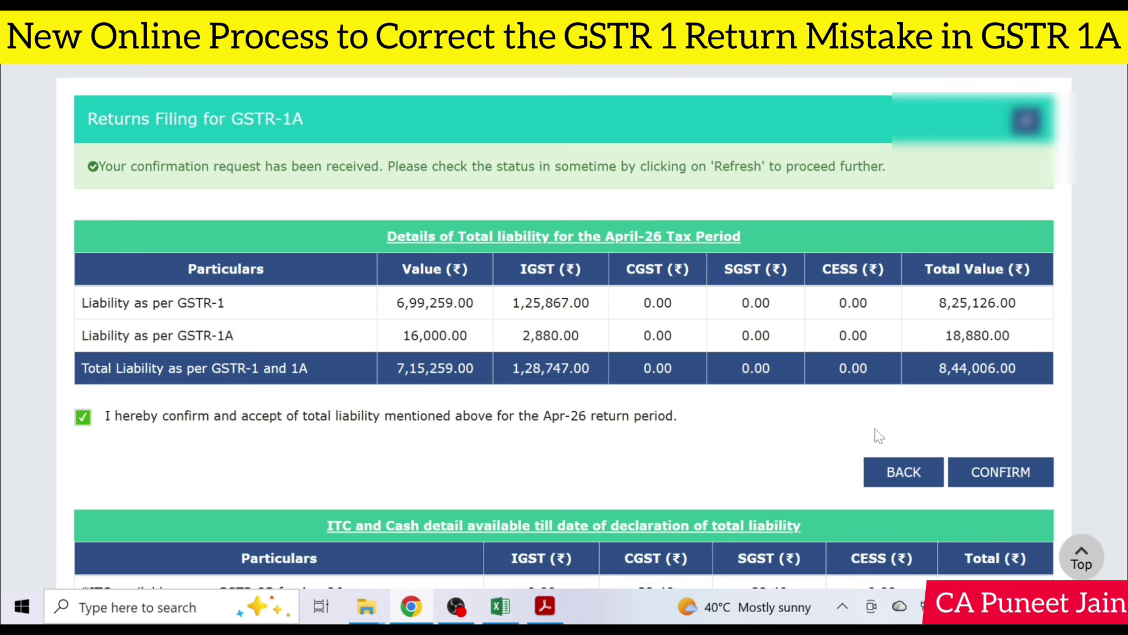
click(1026, 120)
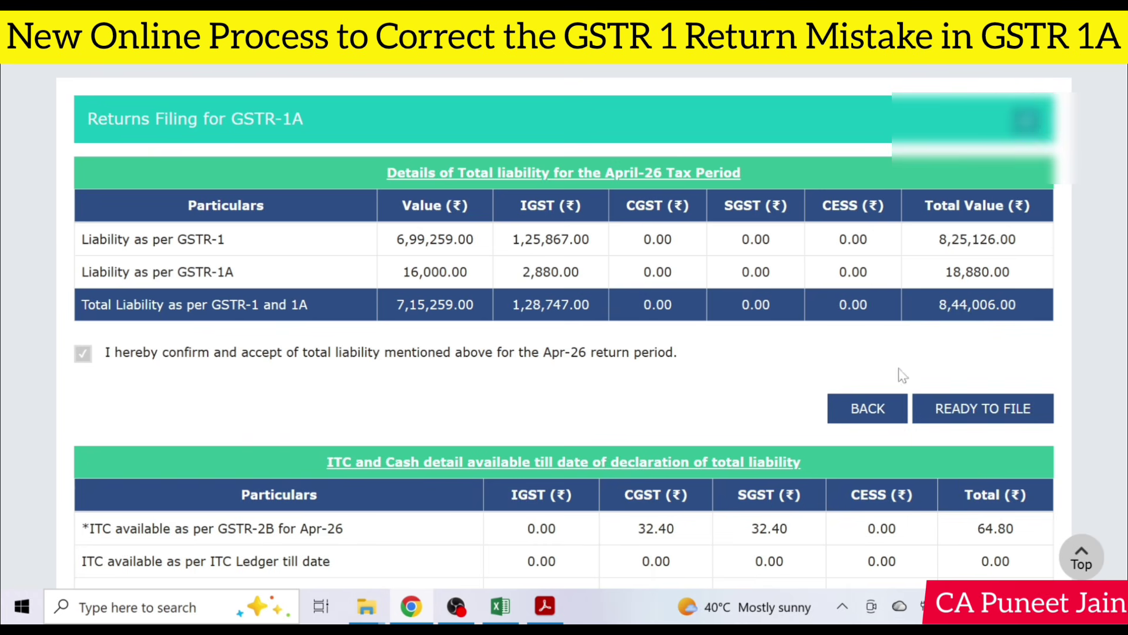
scroll(903, 375, down, 1)
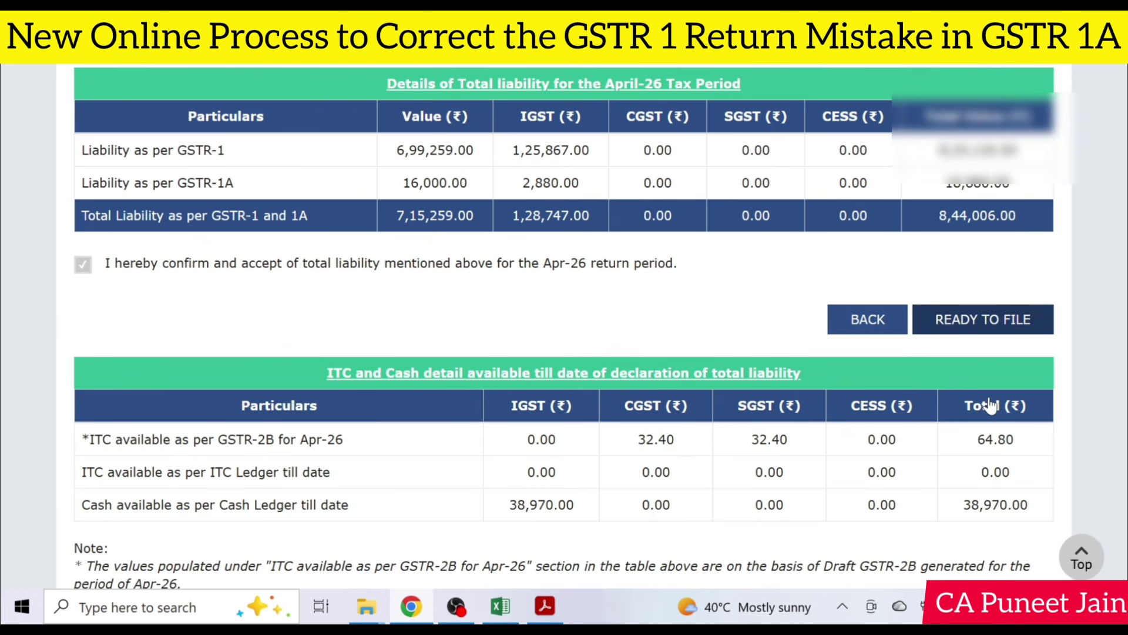
click(999, 321)
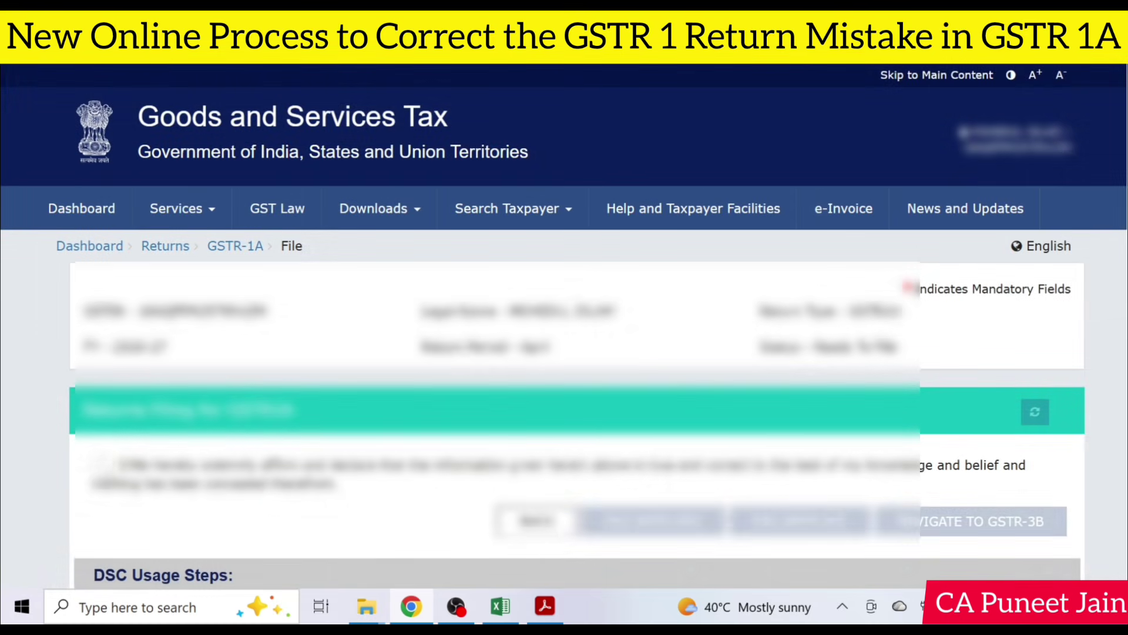
Accept the filing declaration, choose the authorised signatory and start filing GSTR-1A with EVC
click(100, 465)
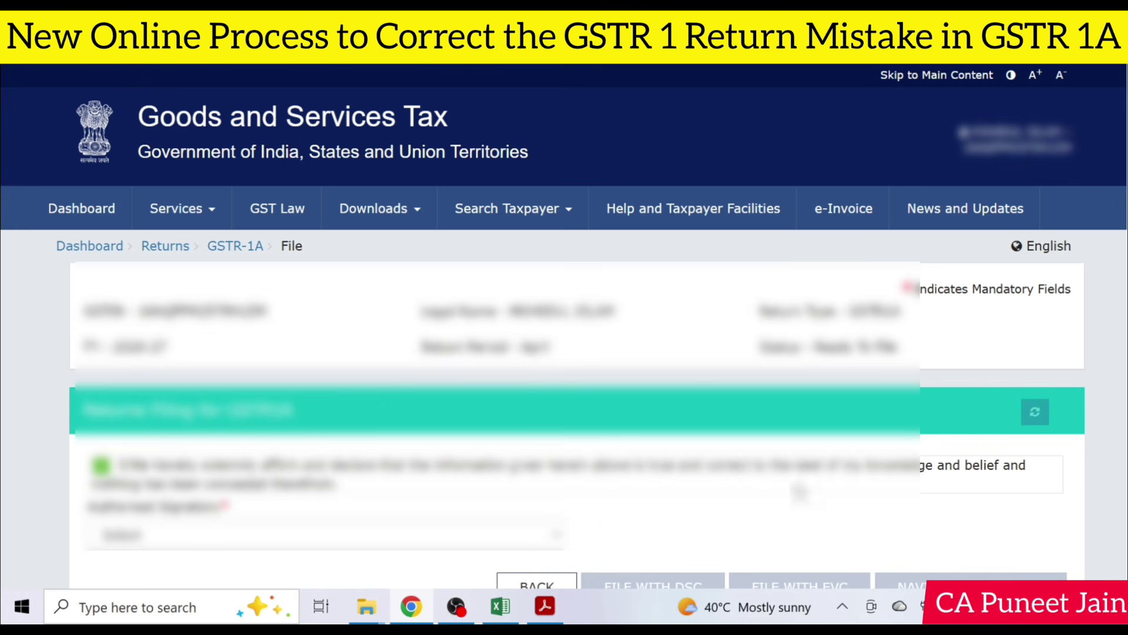
click(331, 546)
click(235, 506)
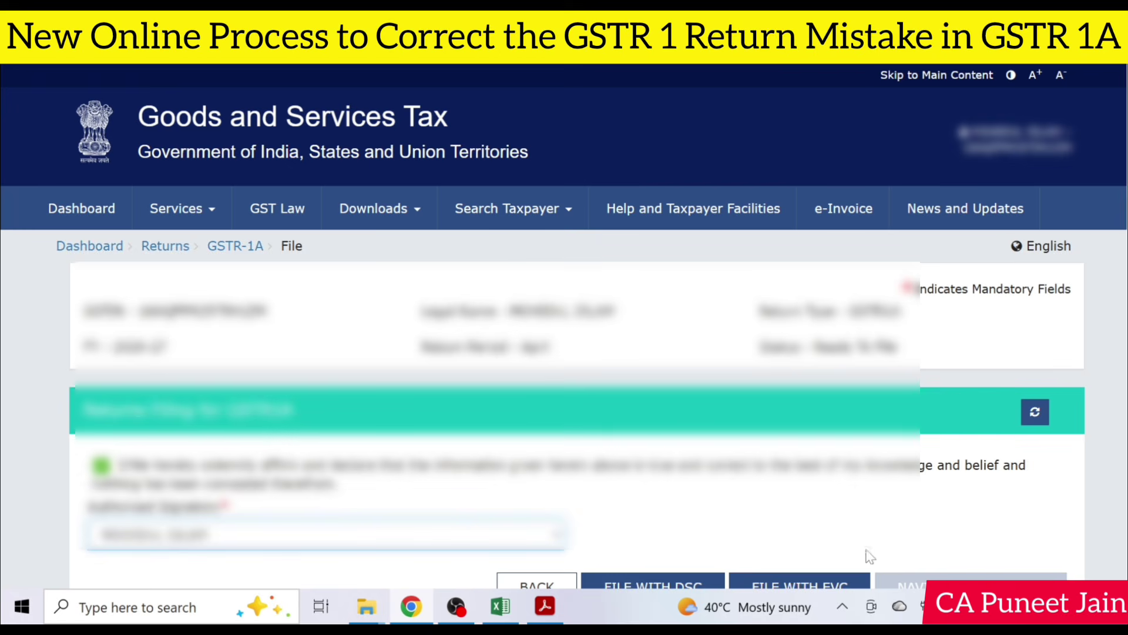
click(797, 586)
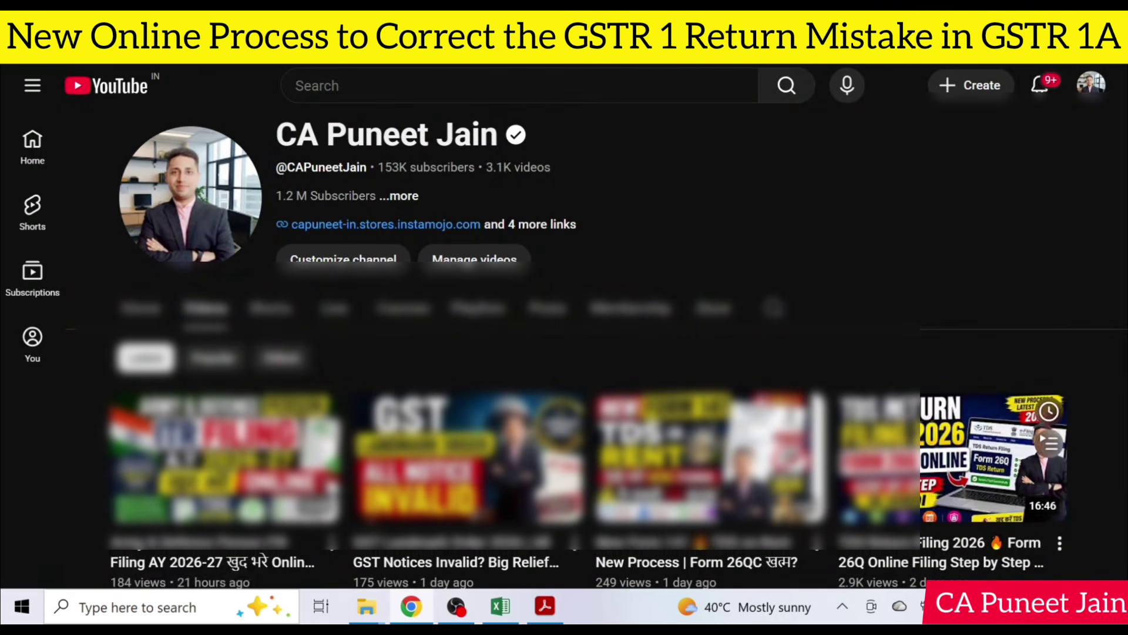
scroll(892, 402, down, 5)
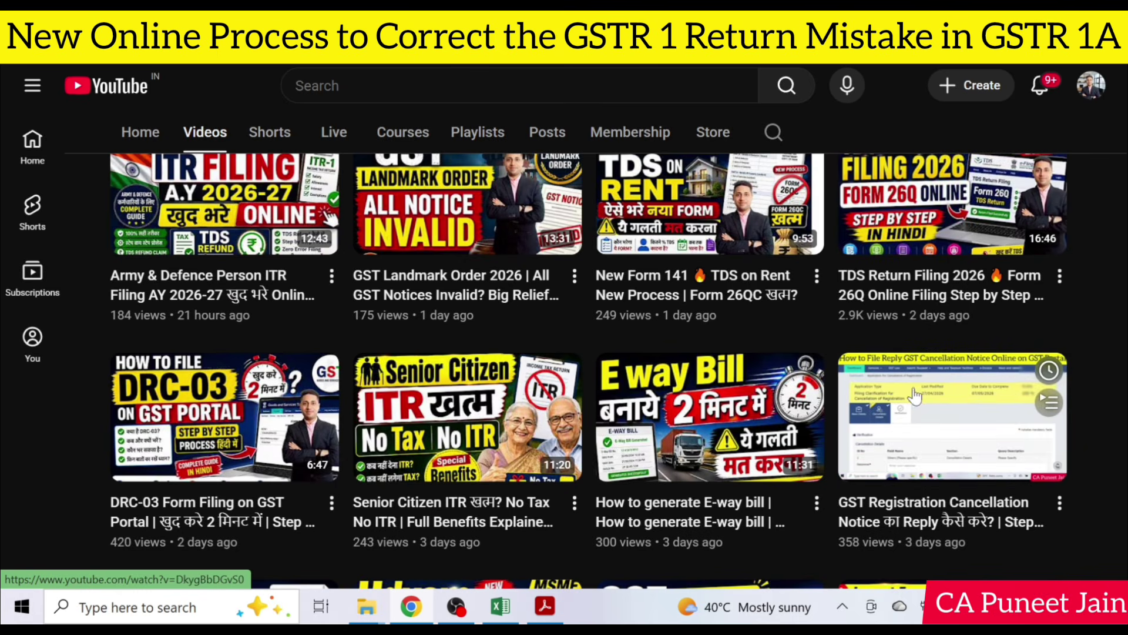
scroll(1029, 335, up, 3)
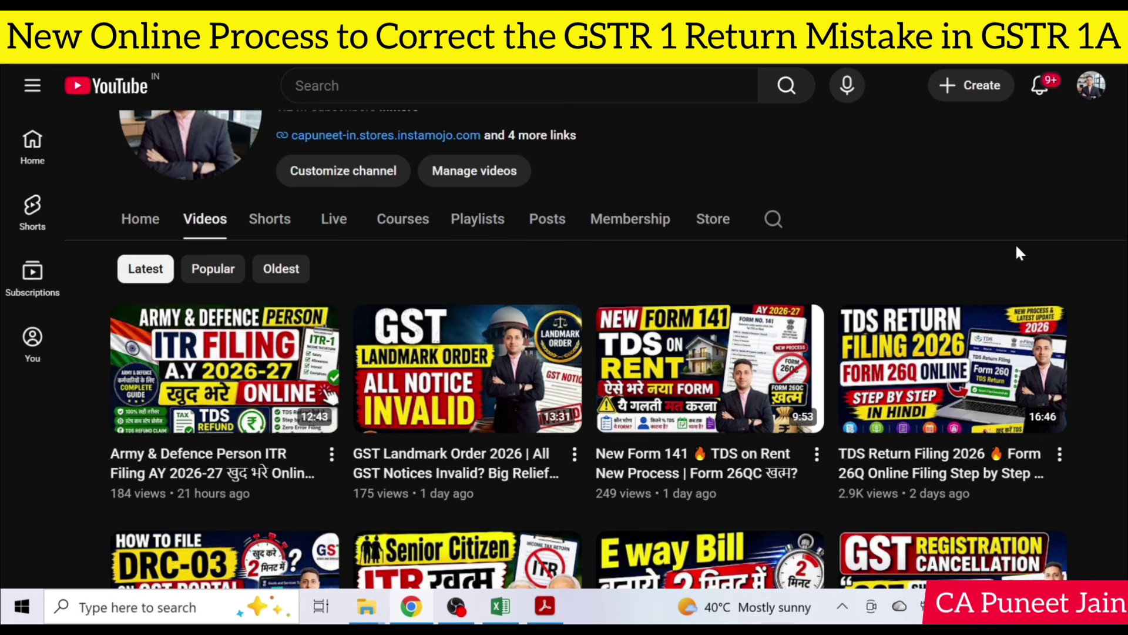
scroll(1017, 247, down, 6)
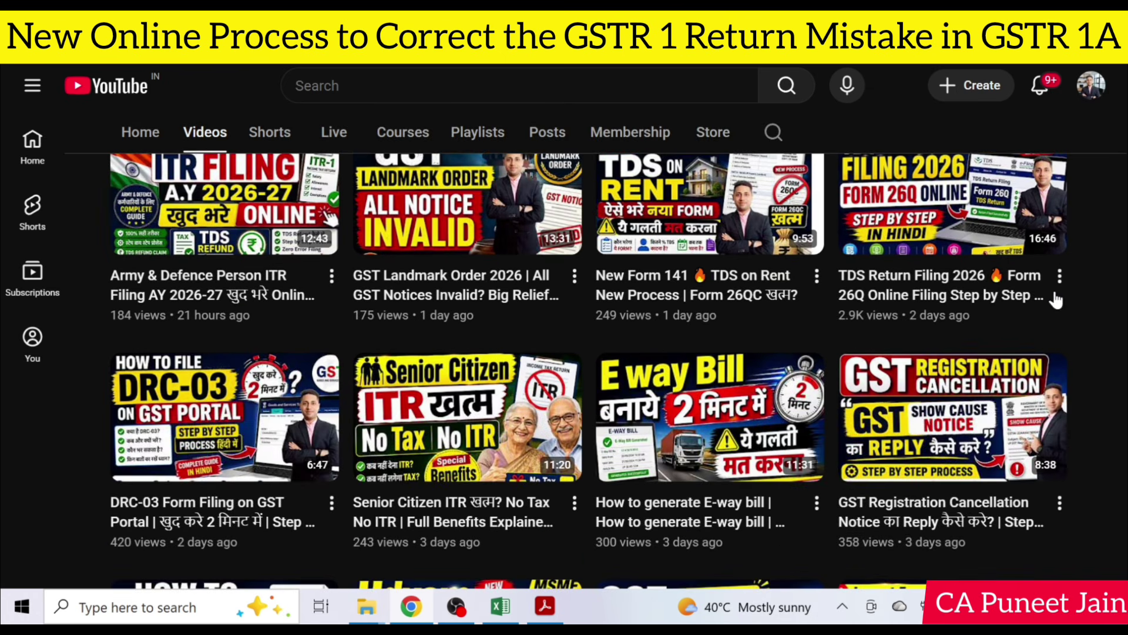
scroll(1104, 388, down, 3)
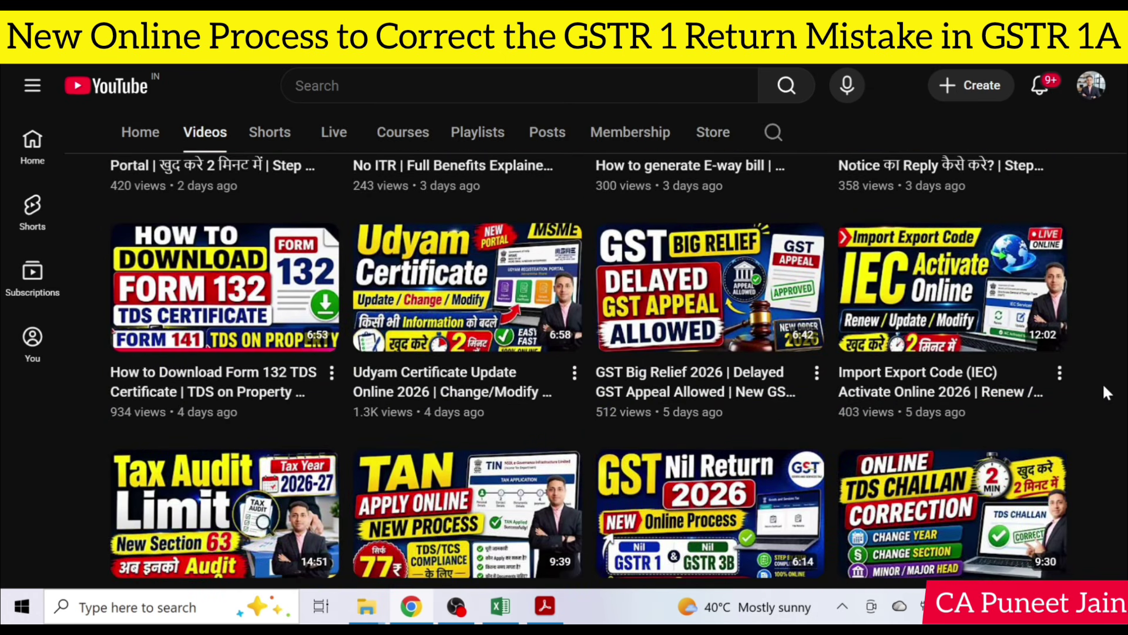
scroll(1105, 393, down, 3)
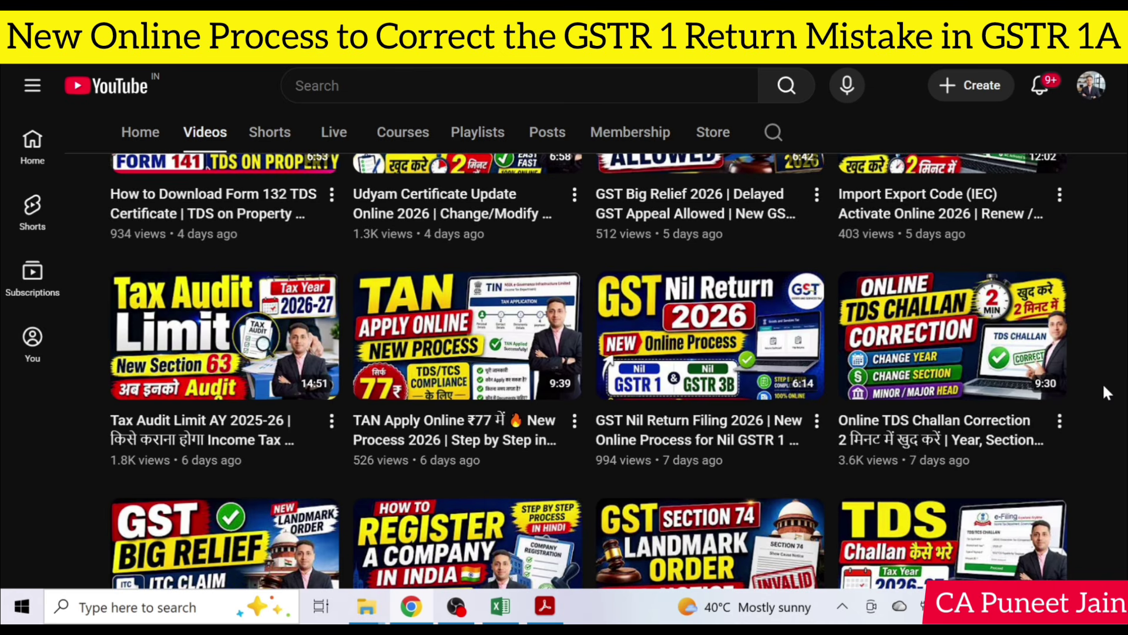